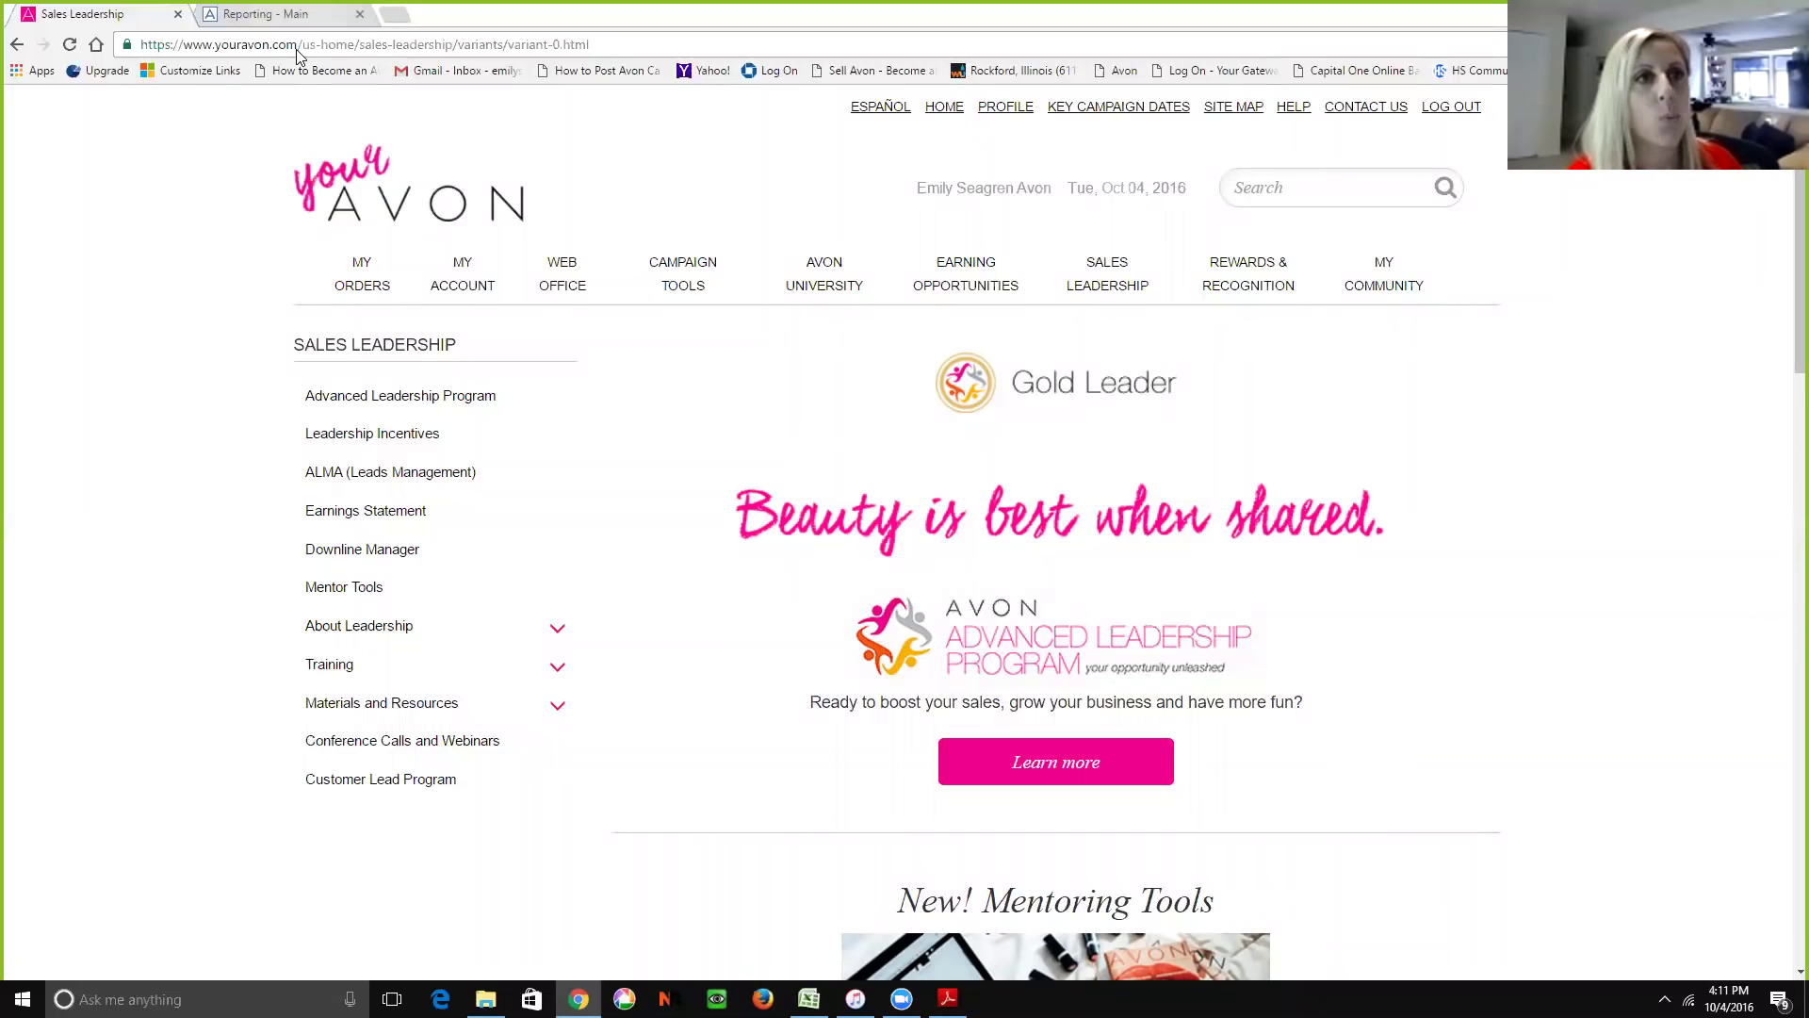
pyautogui.hotkey('ctrl', 'Tab')
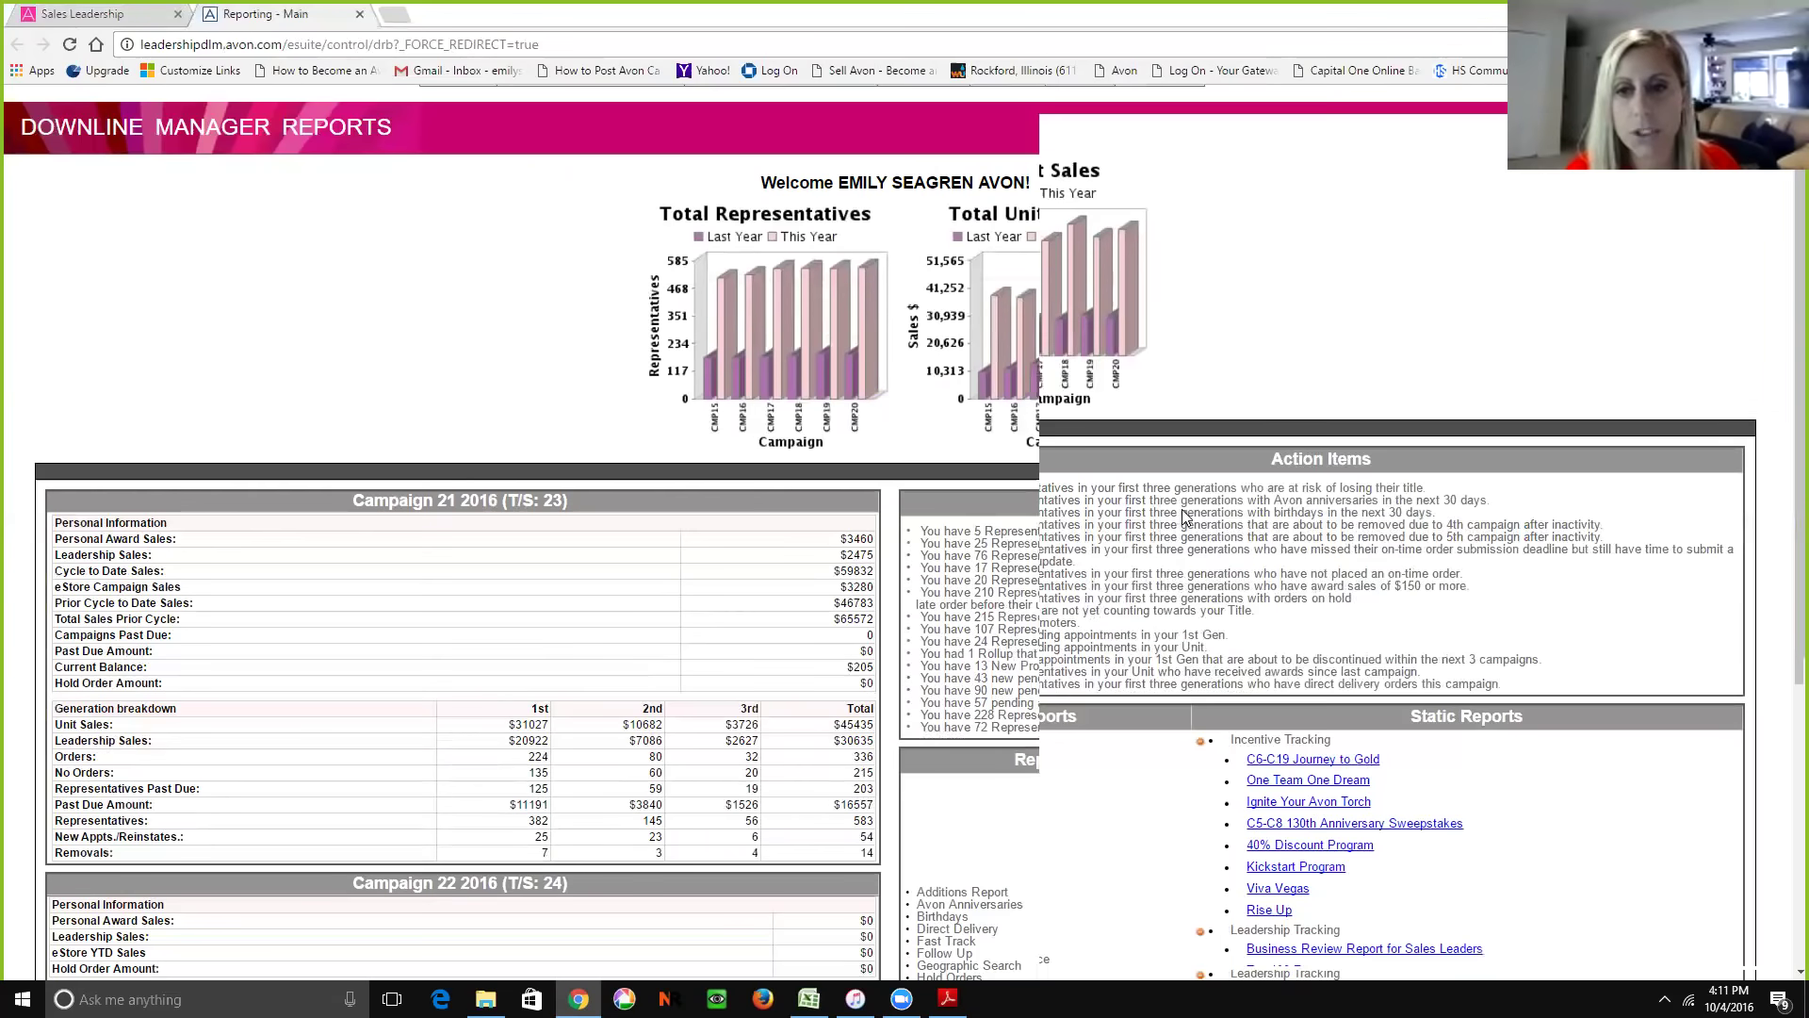
pyautogui.scroll(-5, 1258, 575)
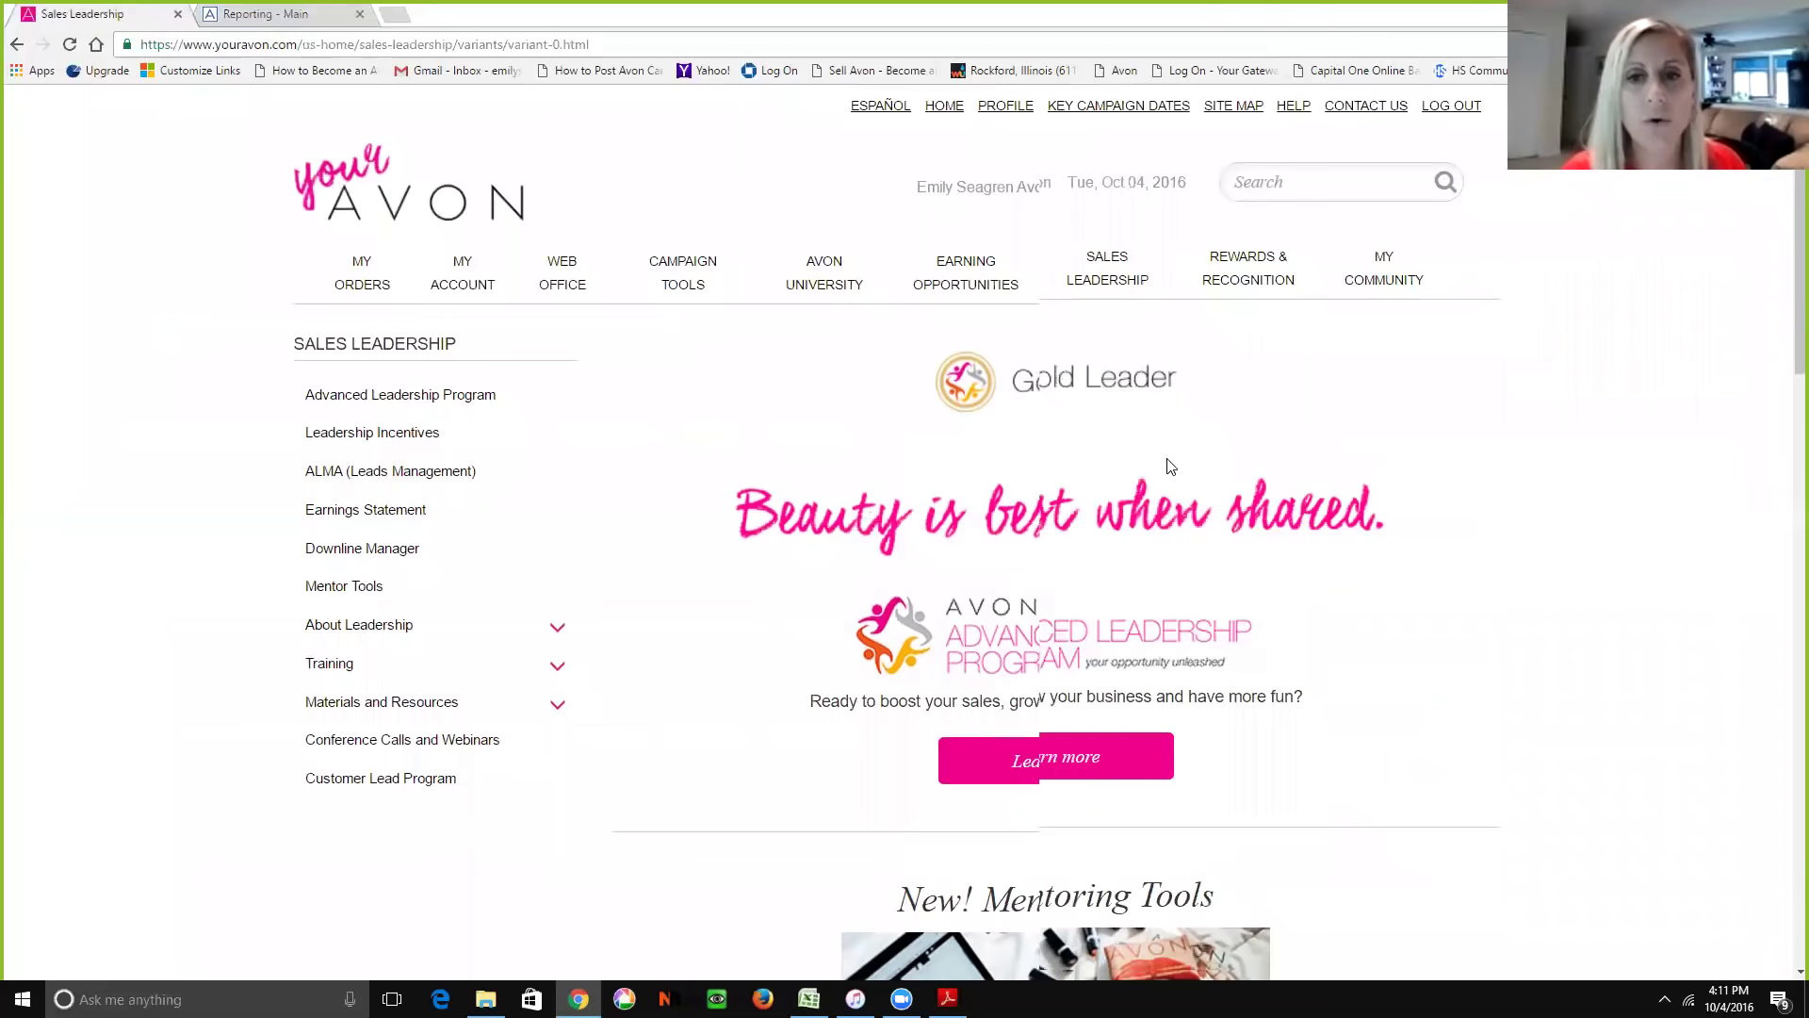
# Find the rep in Contract History by last name, open her appointment record, and highlight the 100.00 fee
pyautogui.scroll(-10, 1170, 467)
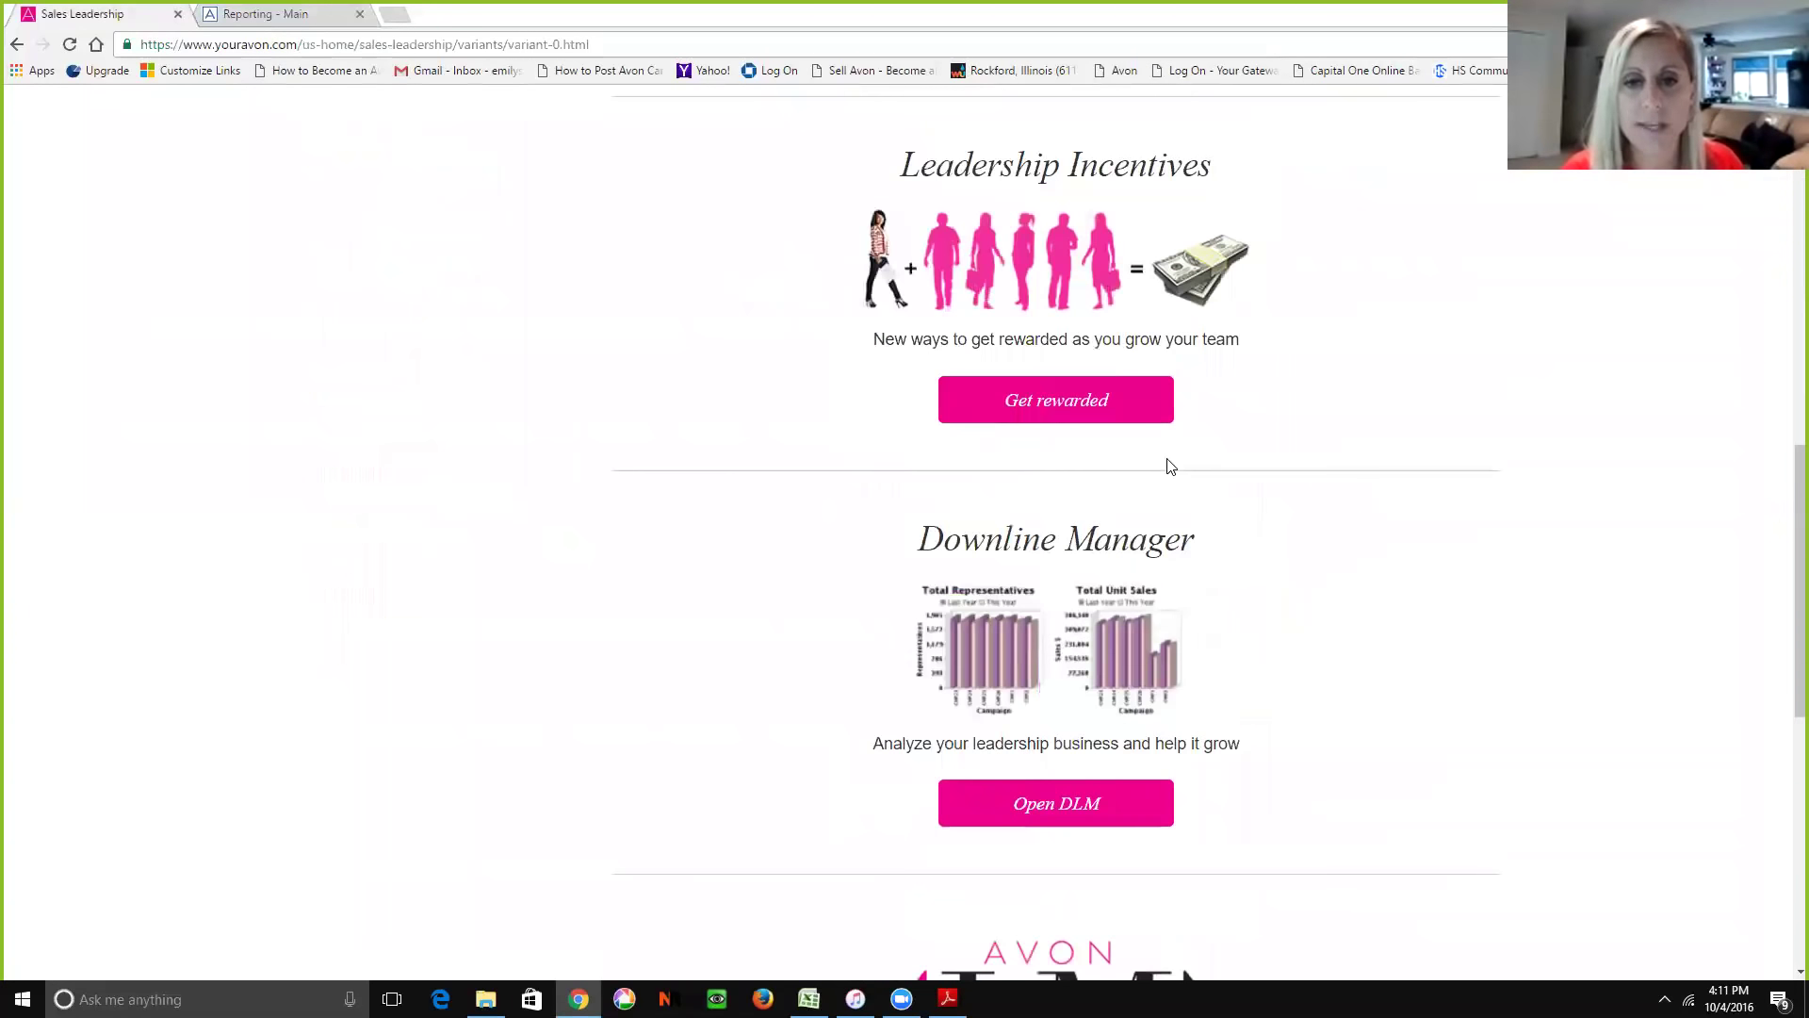
pyautogui.scroll(-8, 1169, 467)
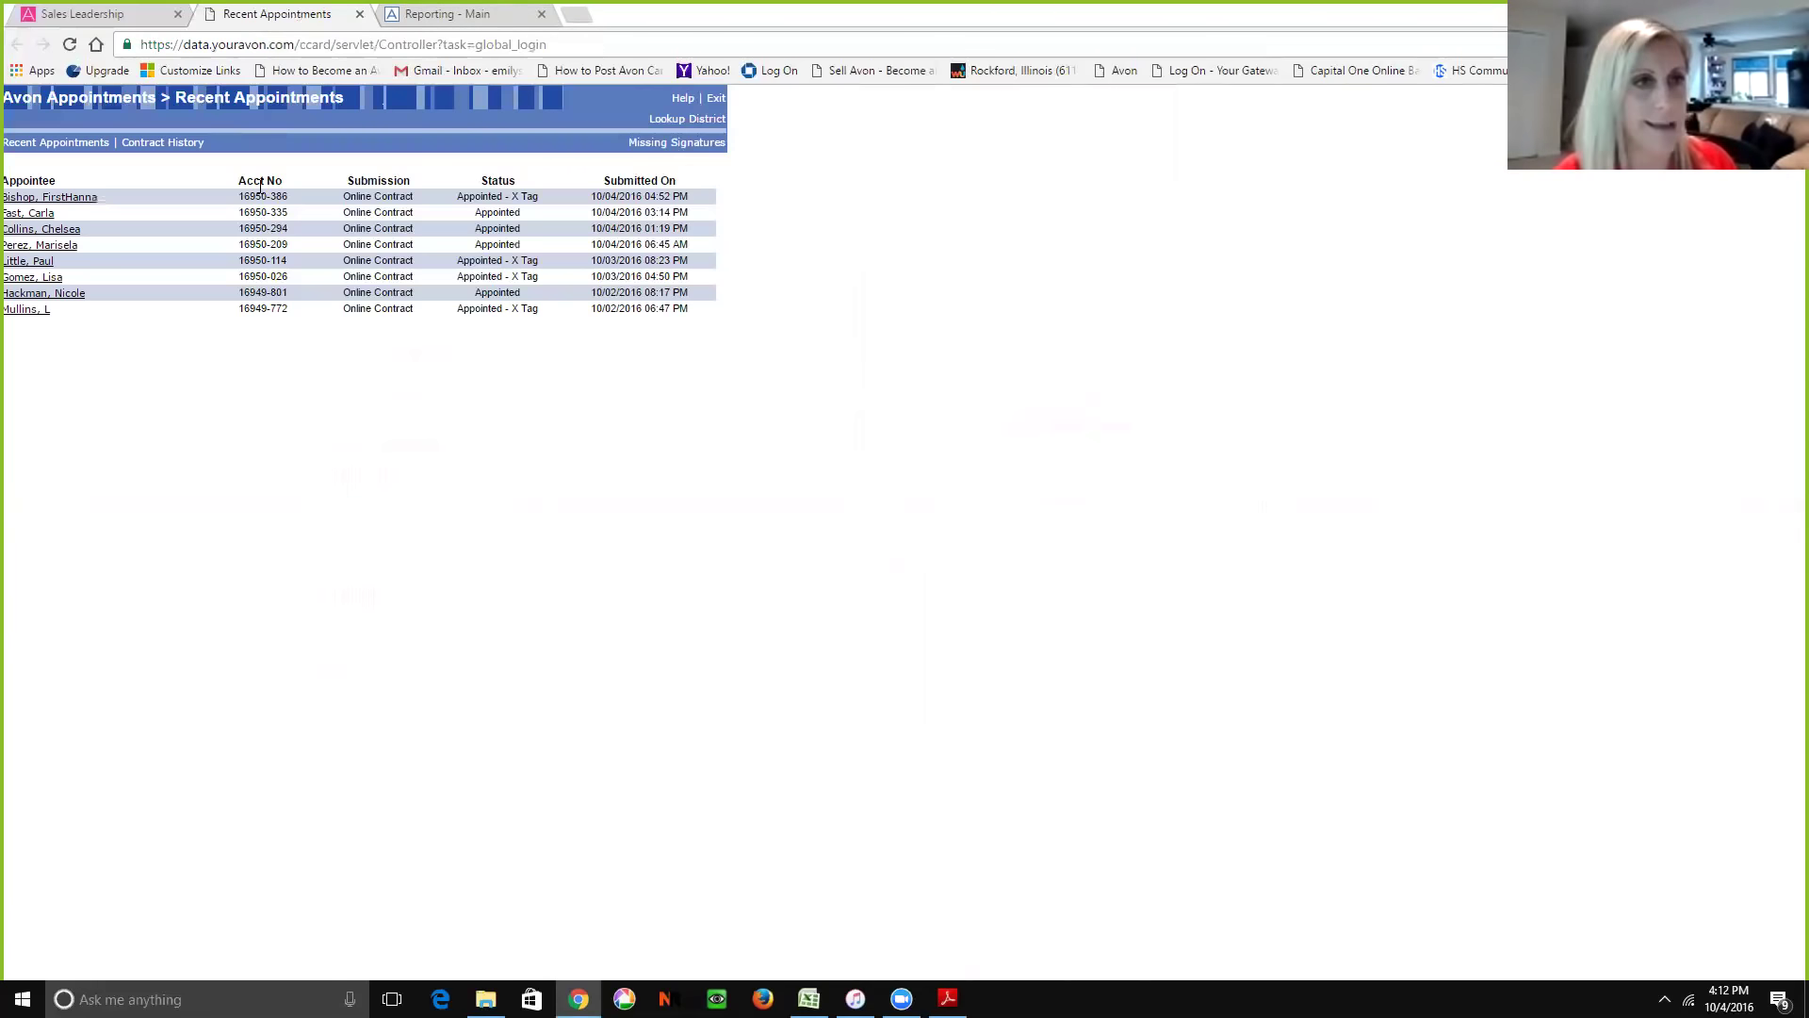
pyautogui.click(174, 142)
pyautogui.click(177, 187)
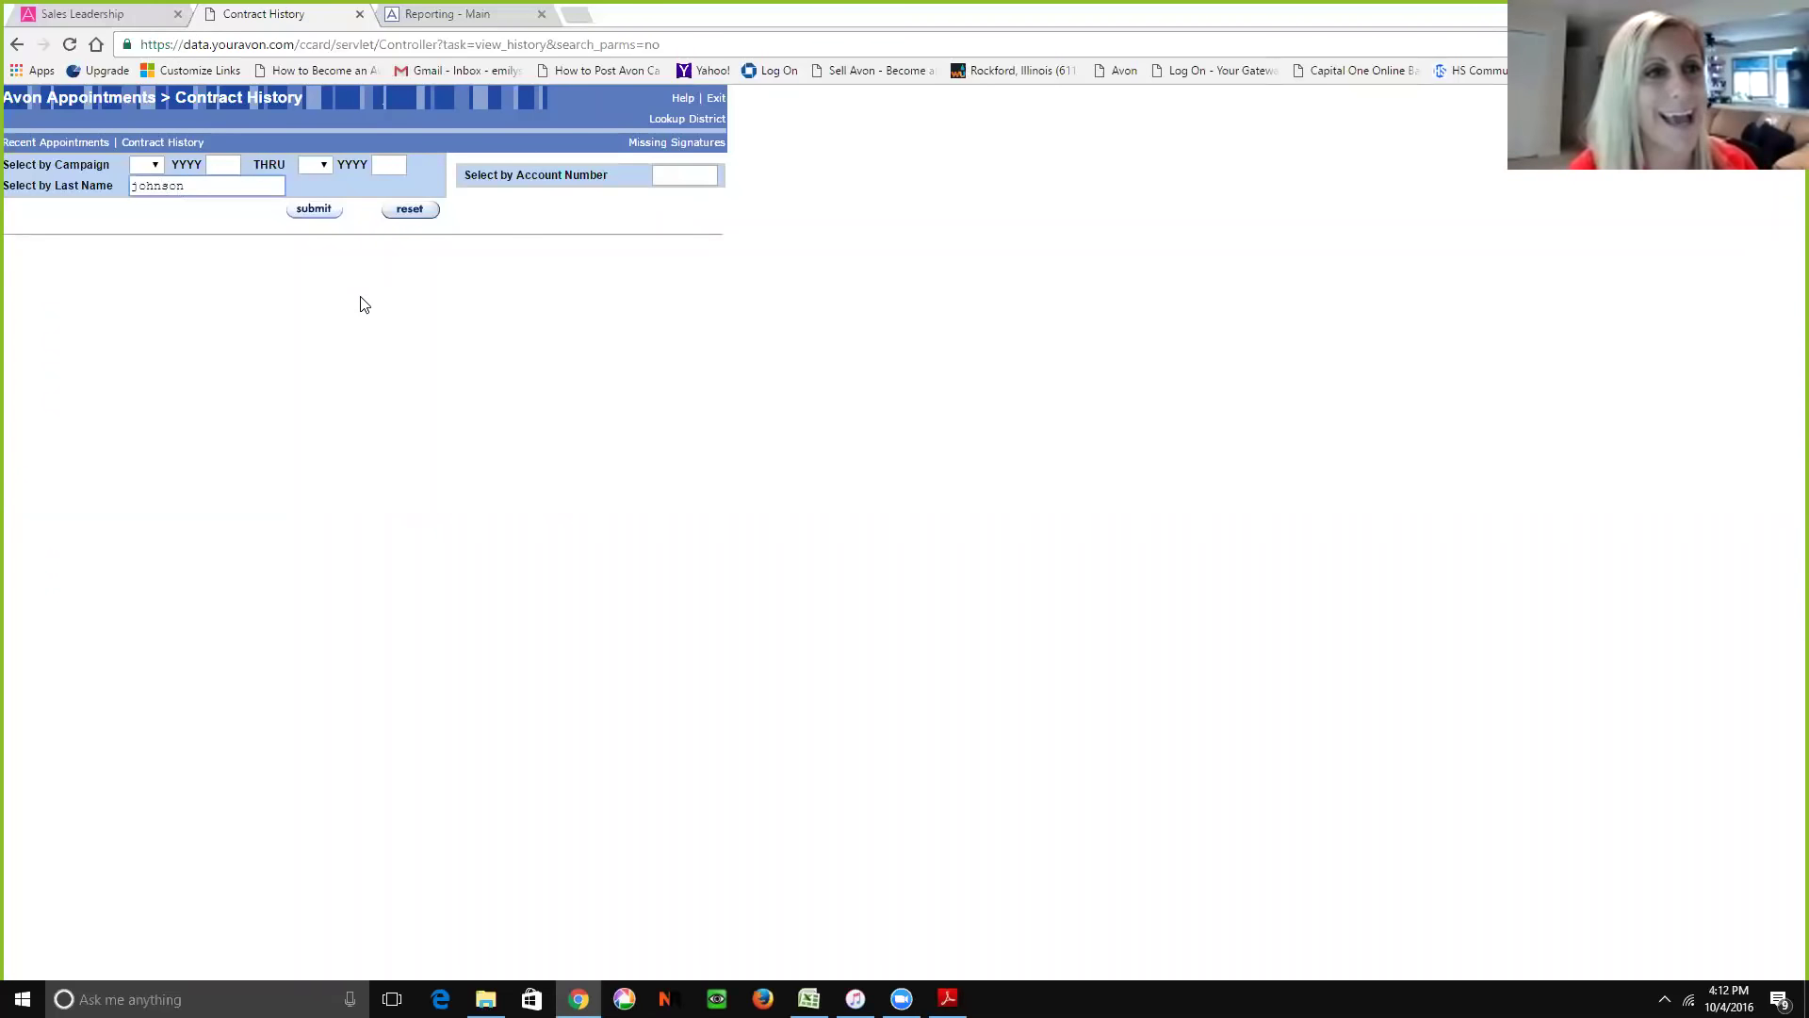
pyautogui.click(307, 215)
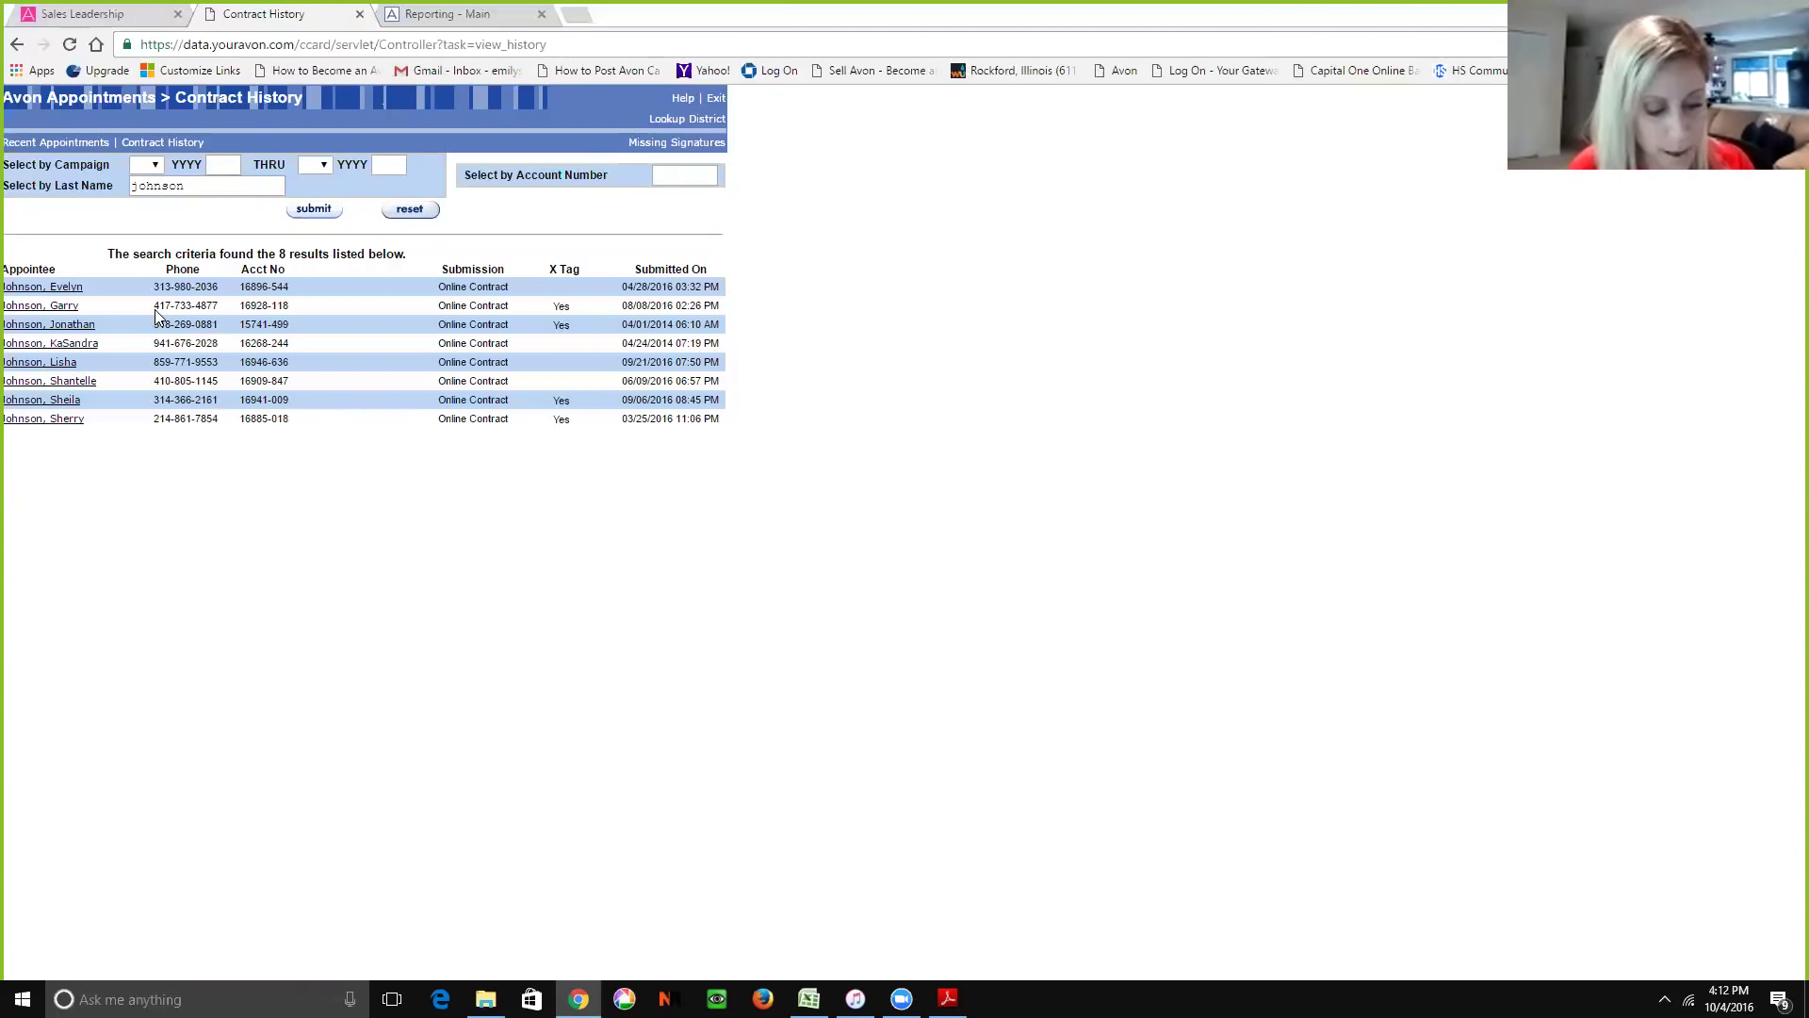
pyautogui.click(50, 364)
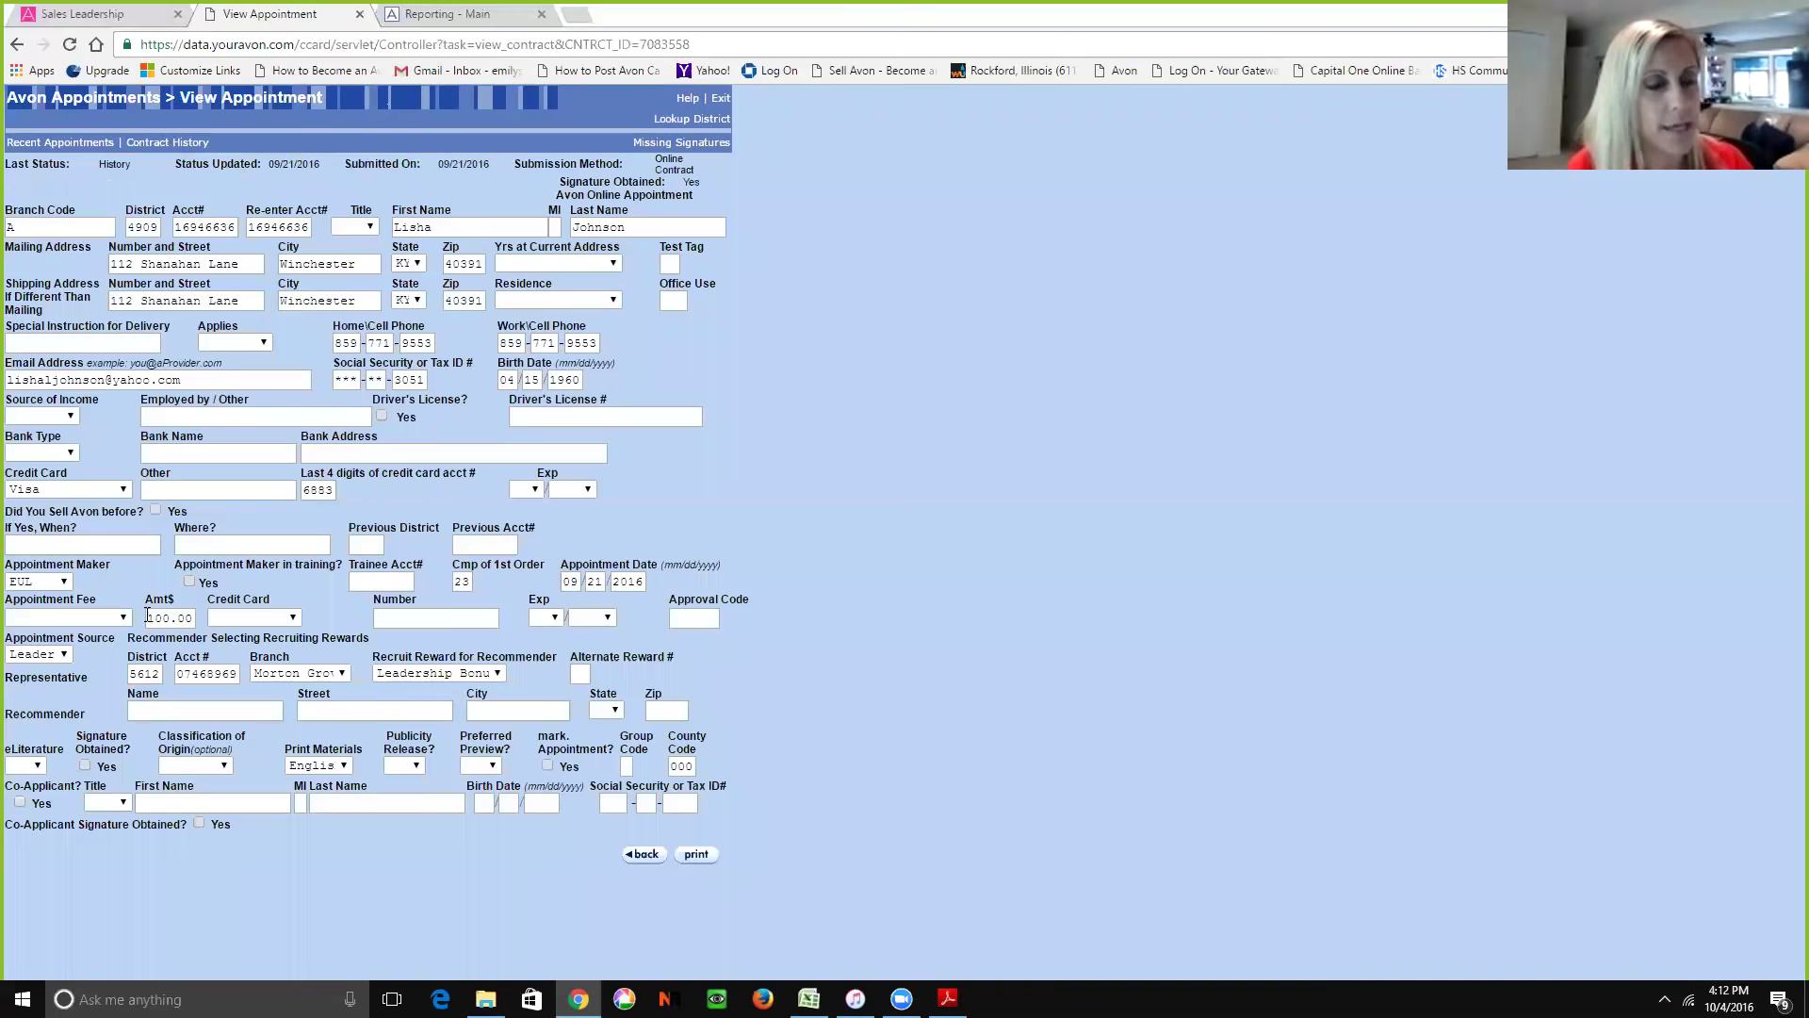
pyautogui.moveTo(148, 615); pyautogui.dragTo(177, 614)
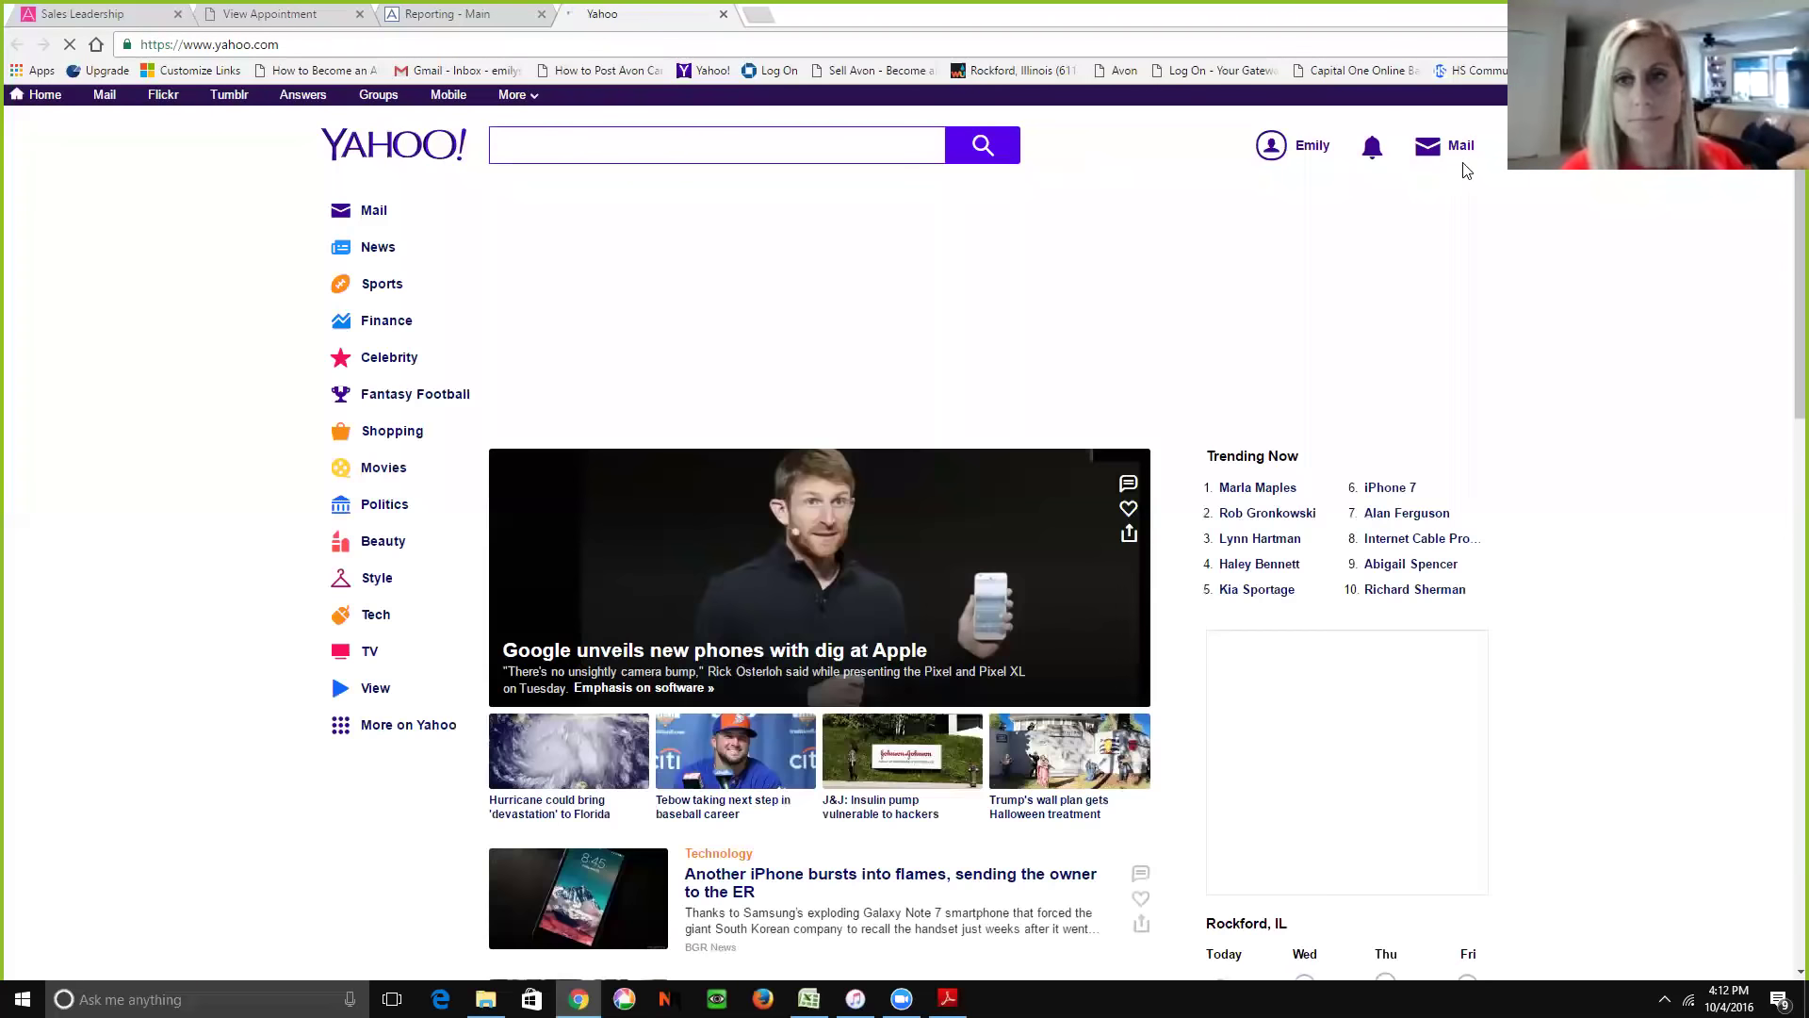
# Close the rep's View Appointment record and return to the Downline Manager reports
pyautogui.moveTo(1460, 150)
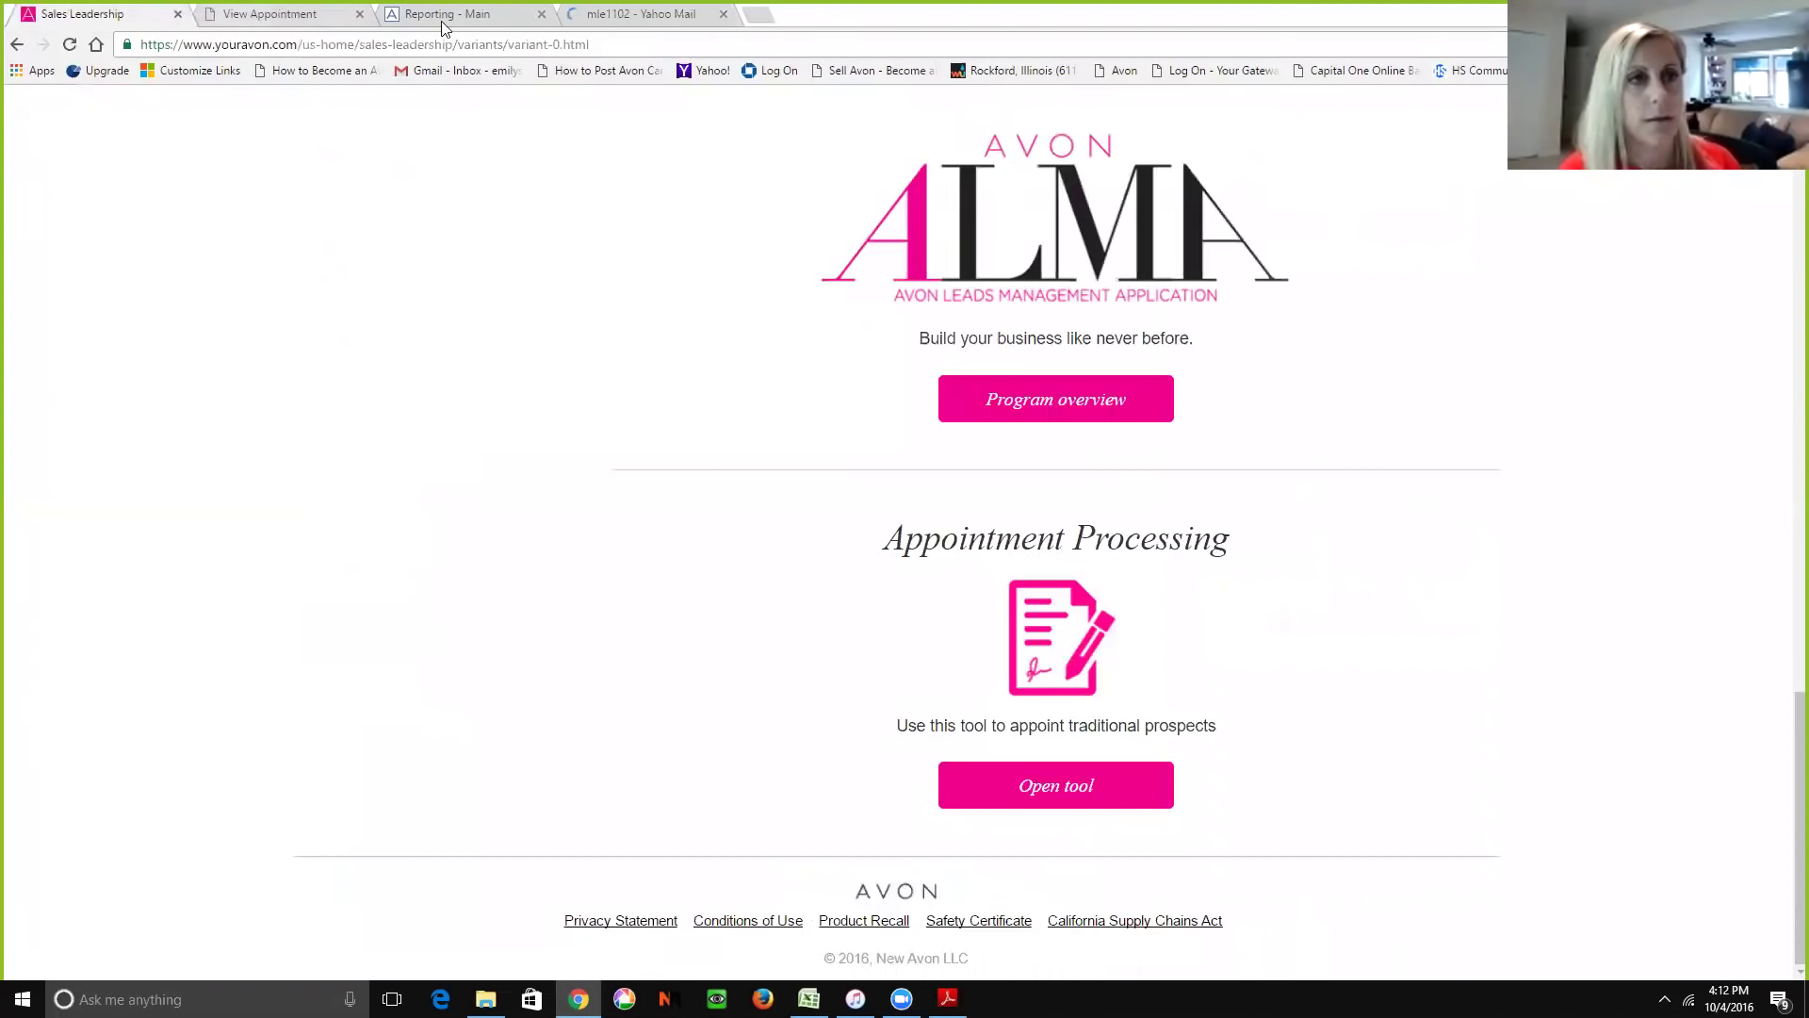
pyautogui.click(369, 17)
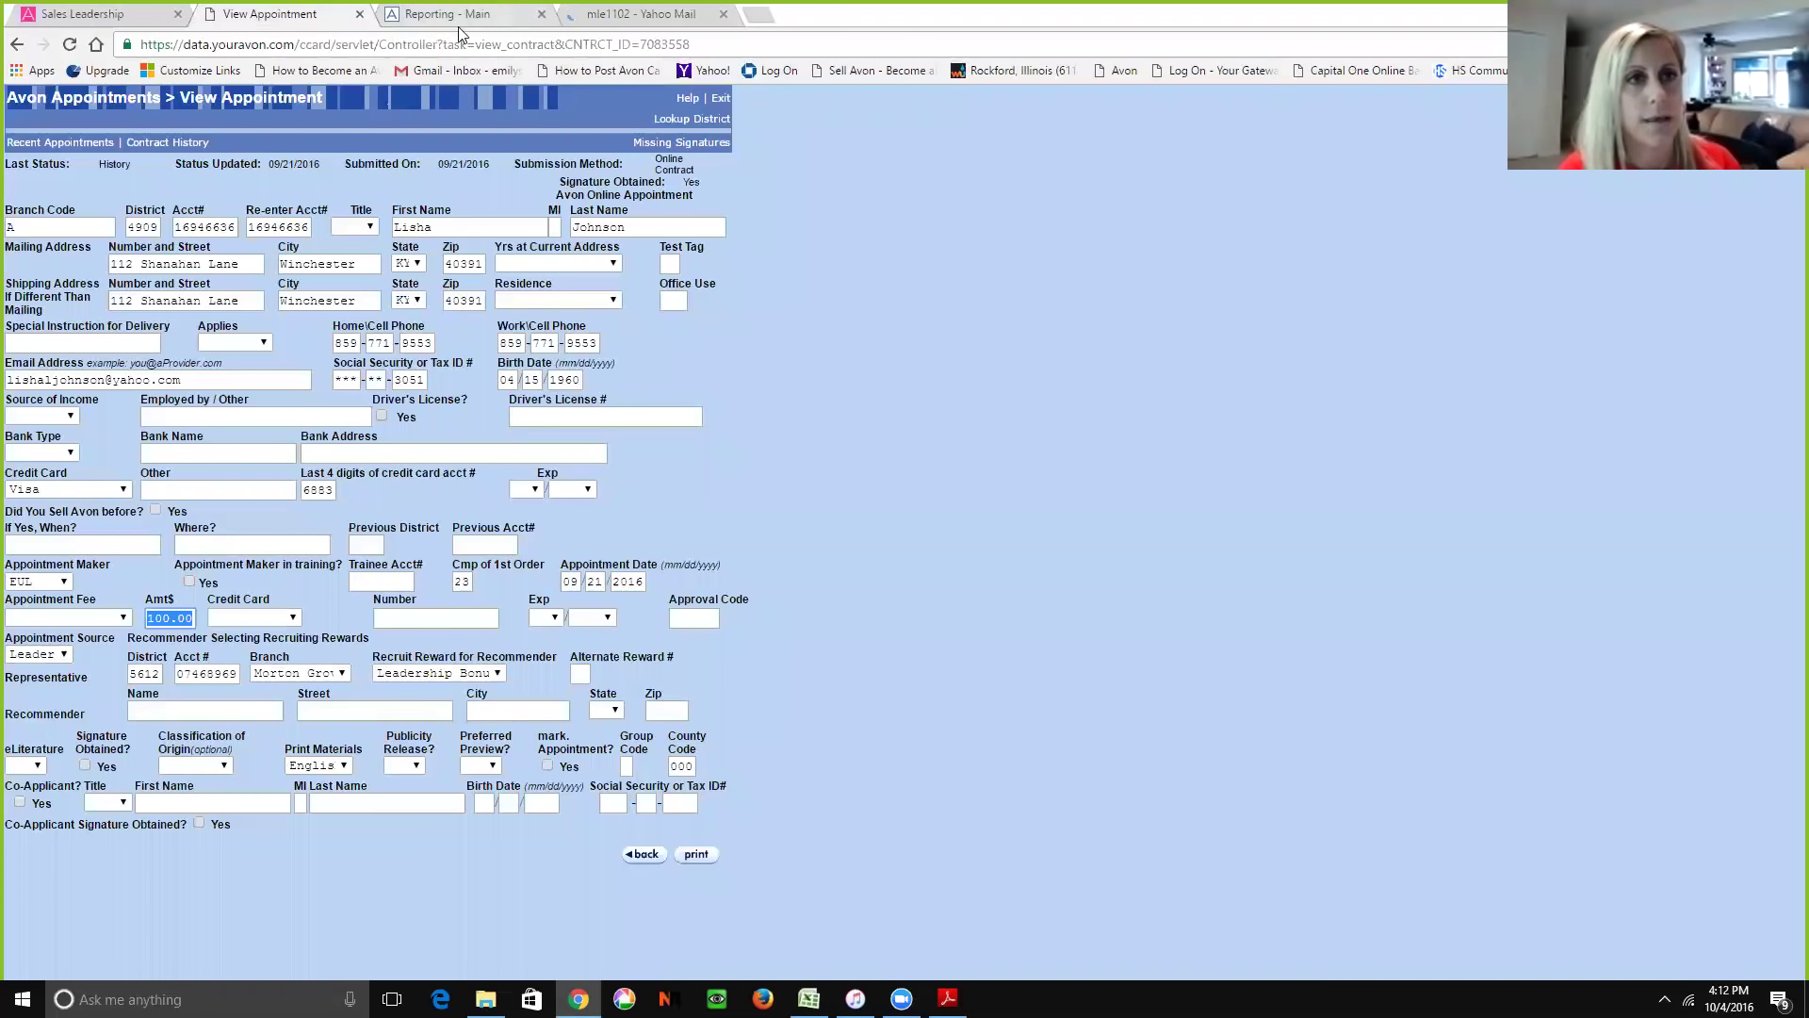
pyautogui.click(359, 14)
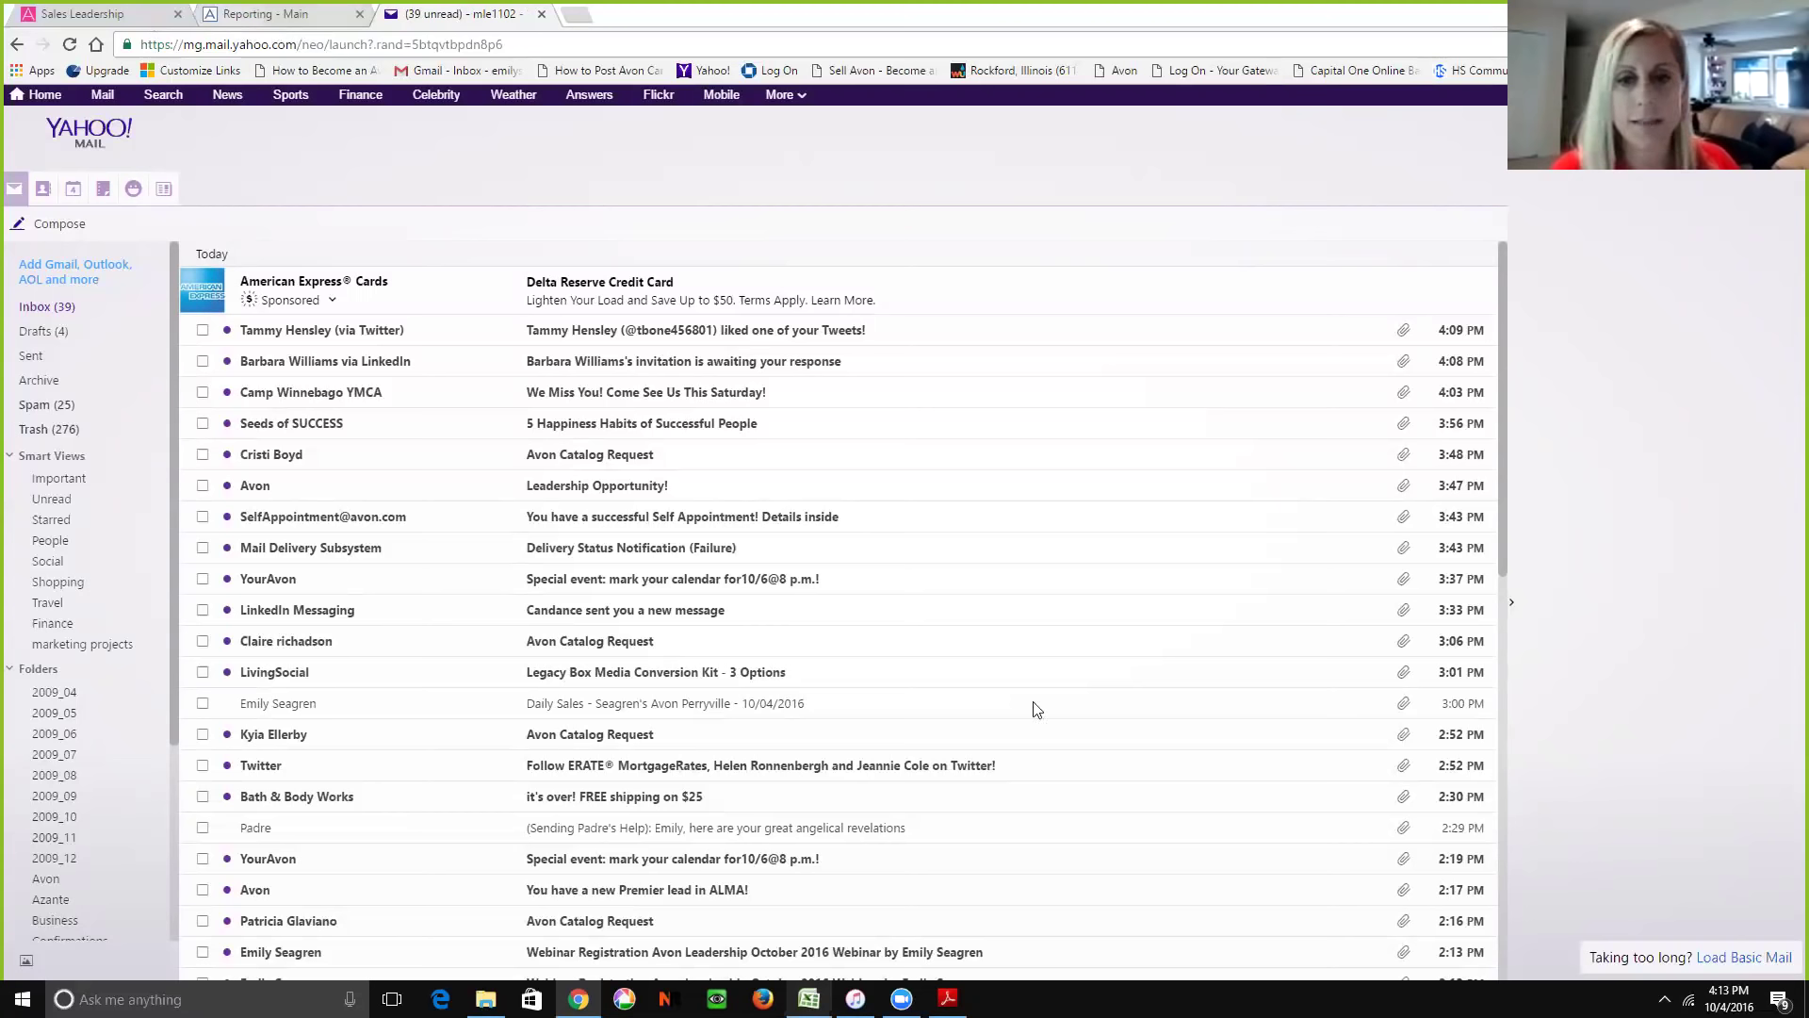
pyautogui.hotkey('ctrl', 'shift', 'Tab')
# Search representatives by the rep's first name and open her detail, highlighting first order campaign C 23 (T/S 25) 2016
pyautogui.click(1017, 773)
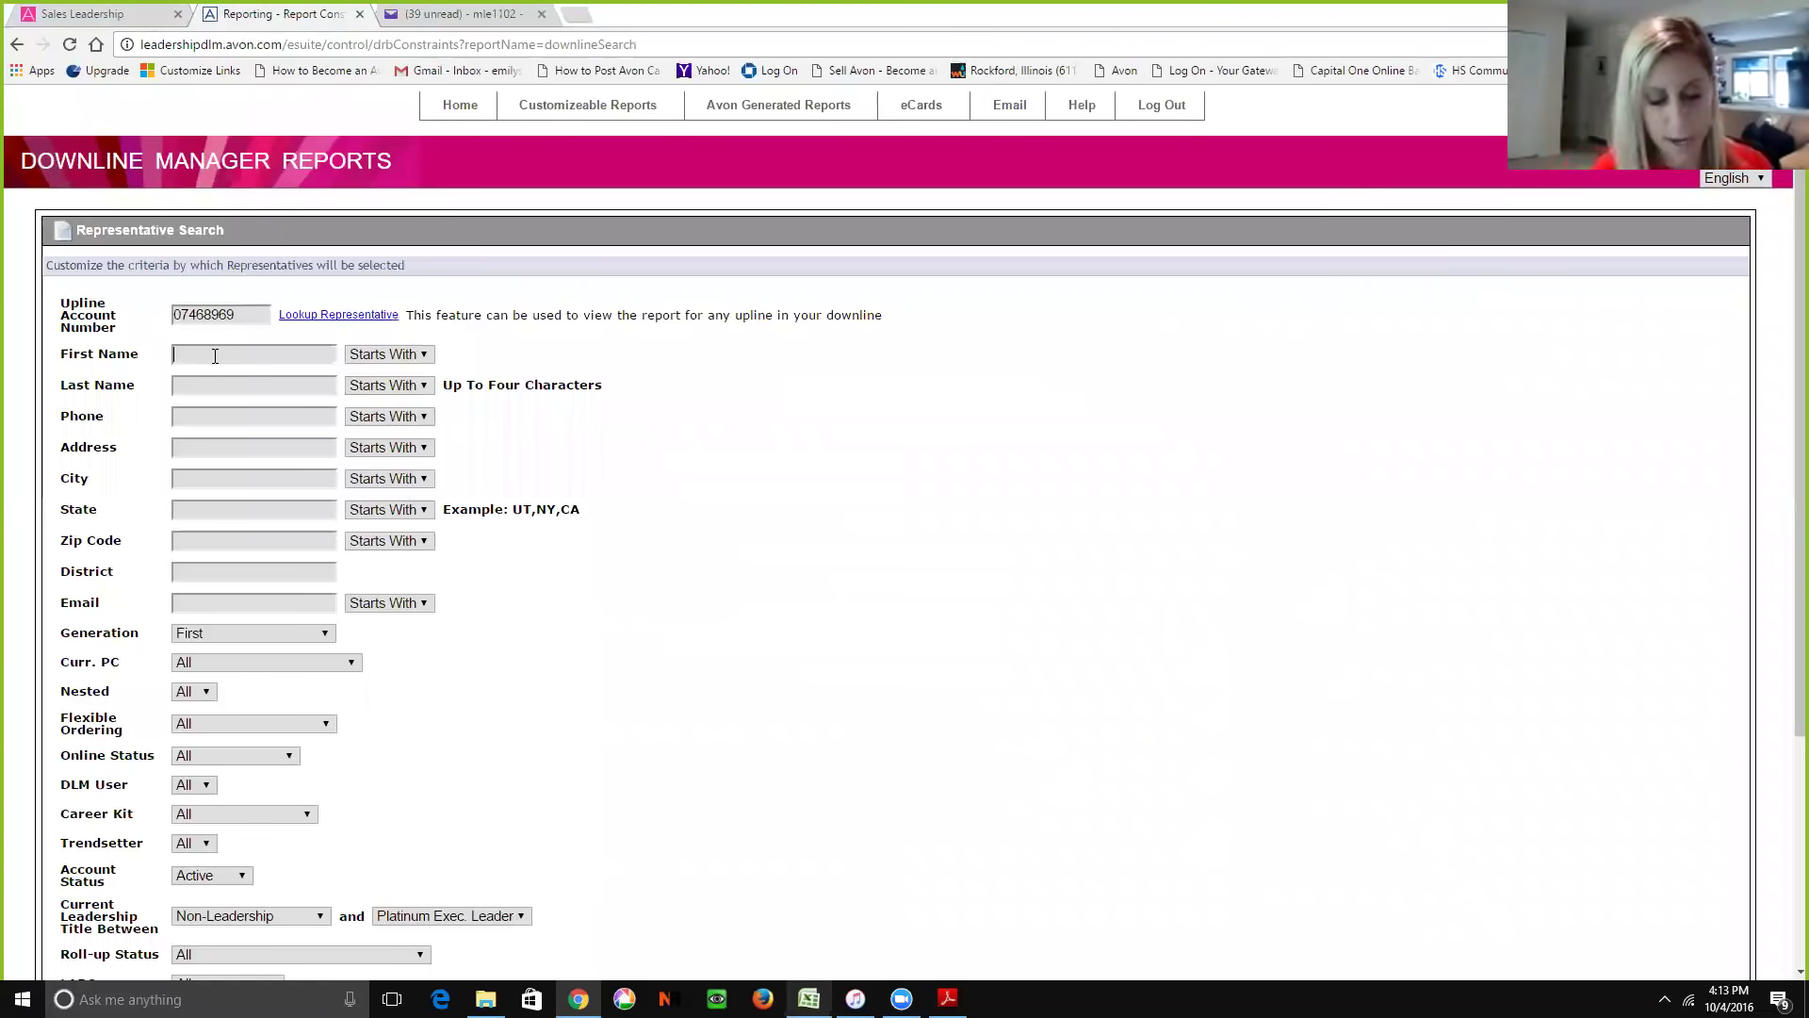
pyautogui.write('isha')
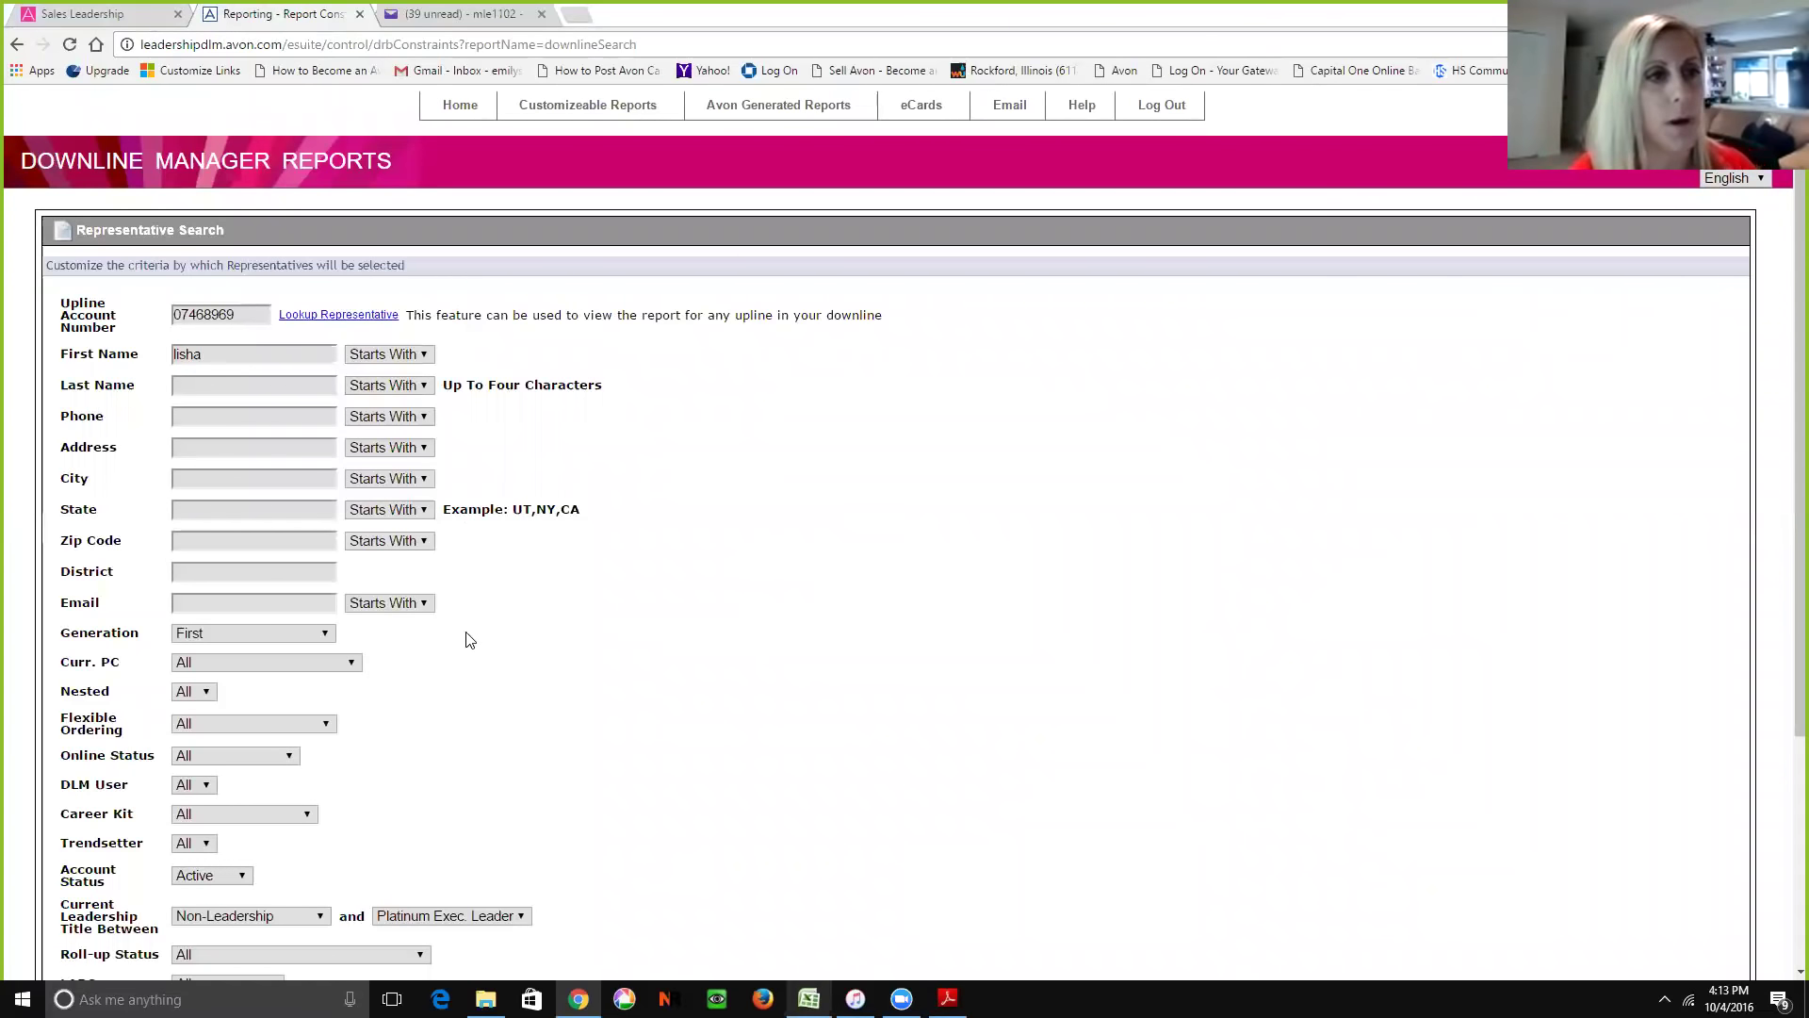
pyautogui.scroll(-3, 577, 836)
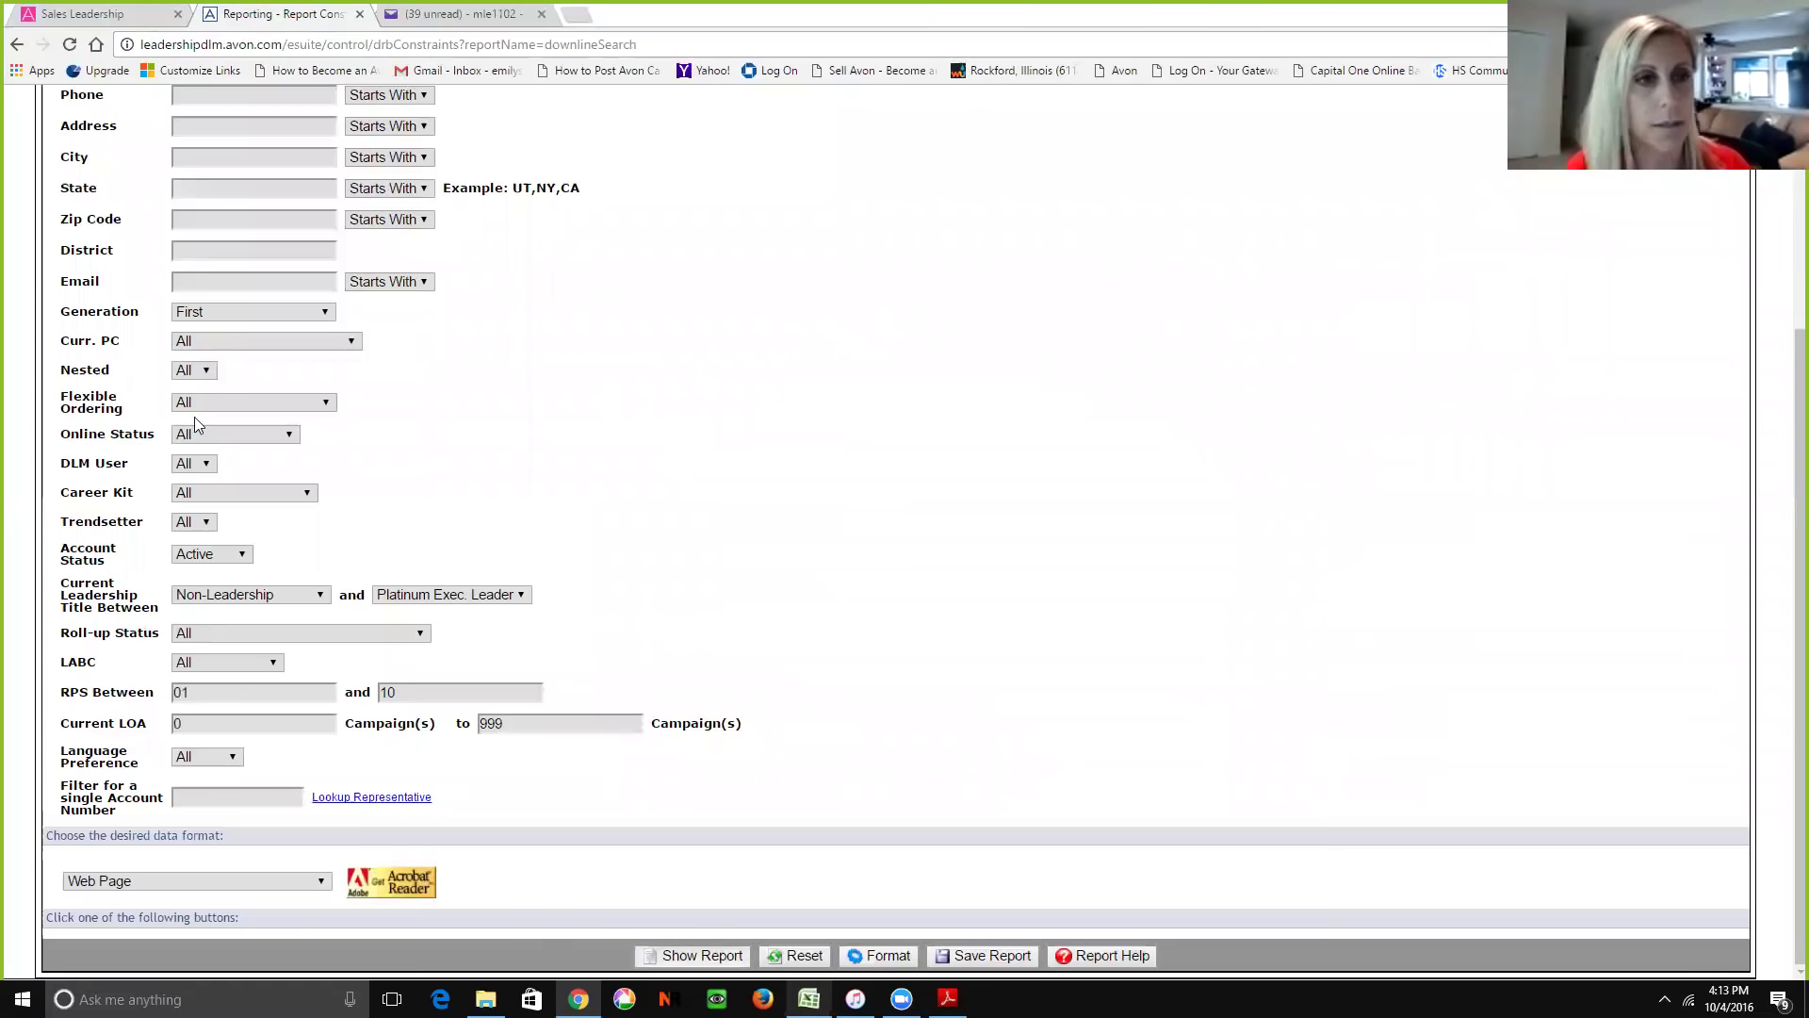
pyautogui.press('Return')
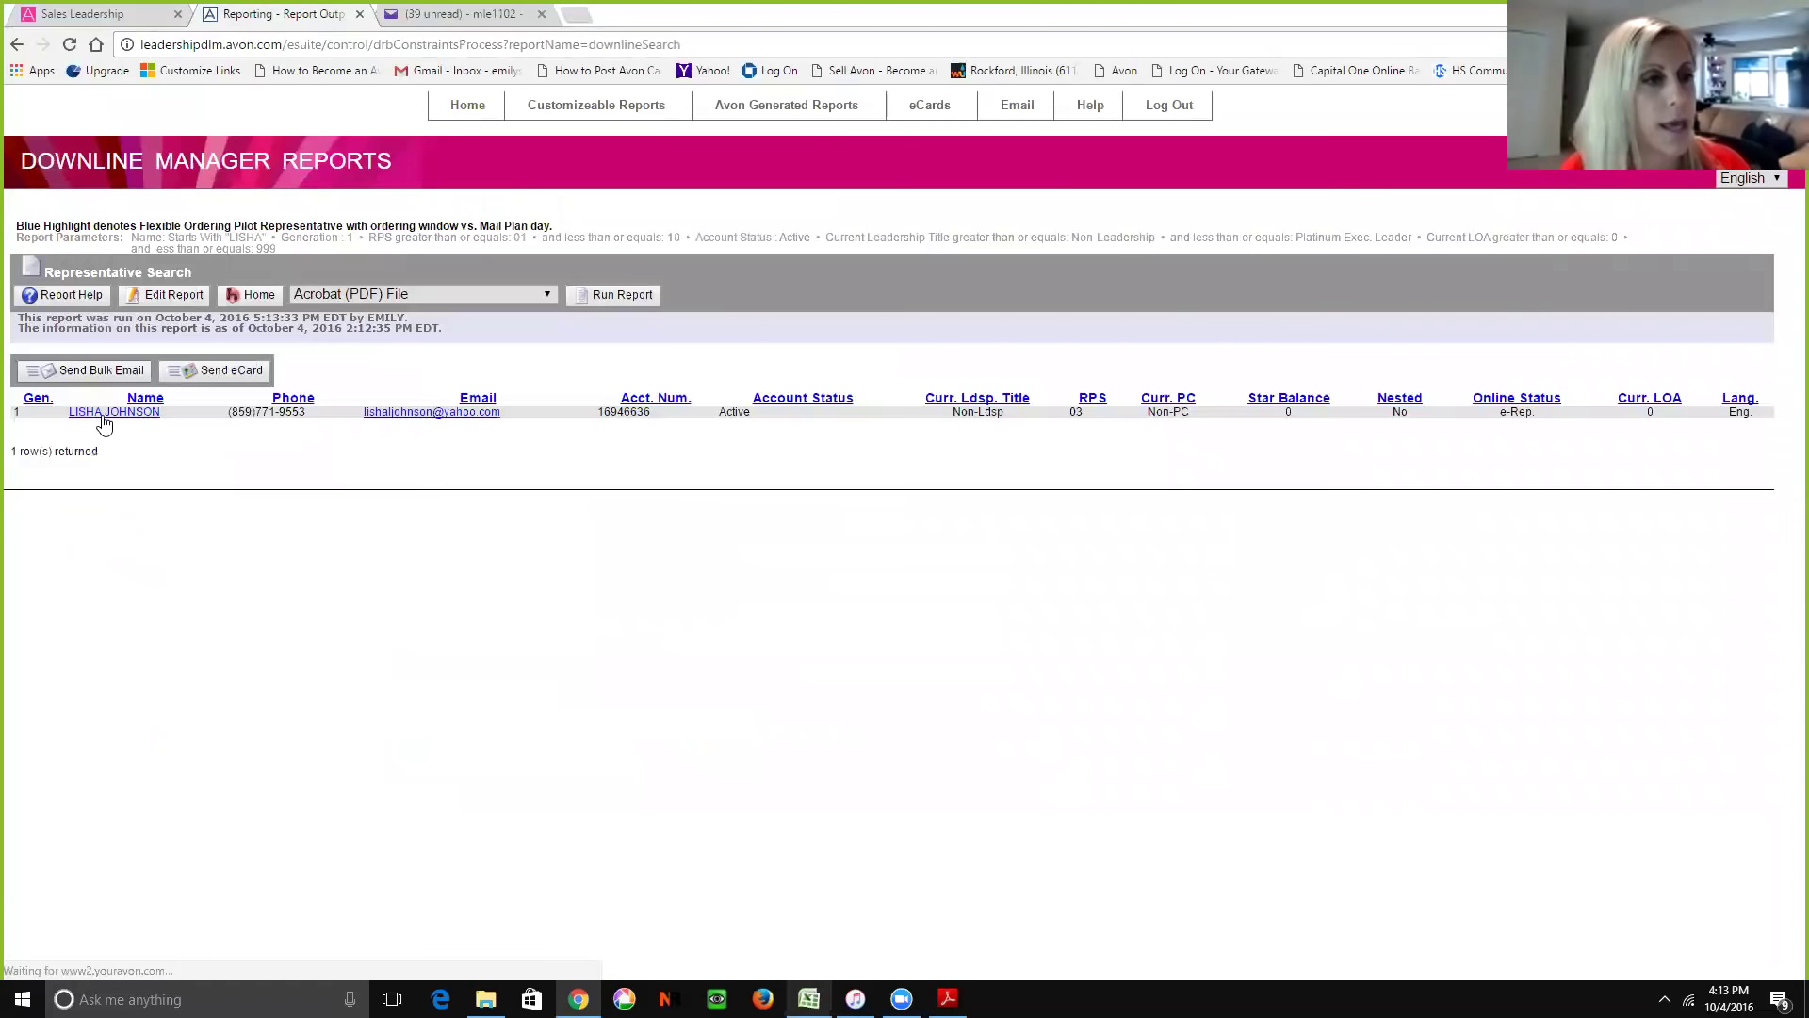
pyautogui.click(103, 415)
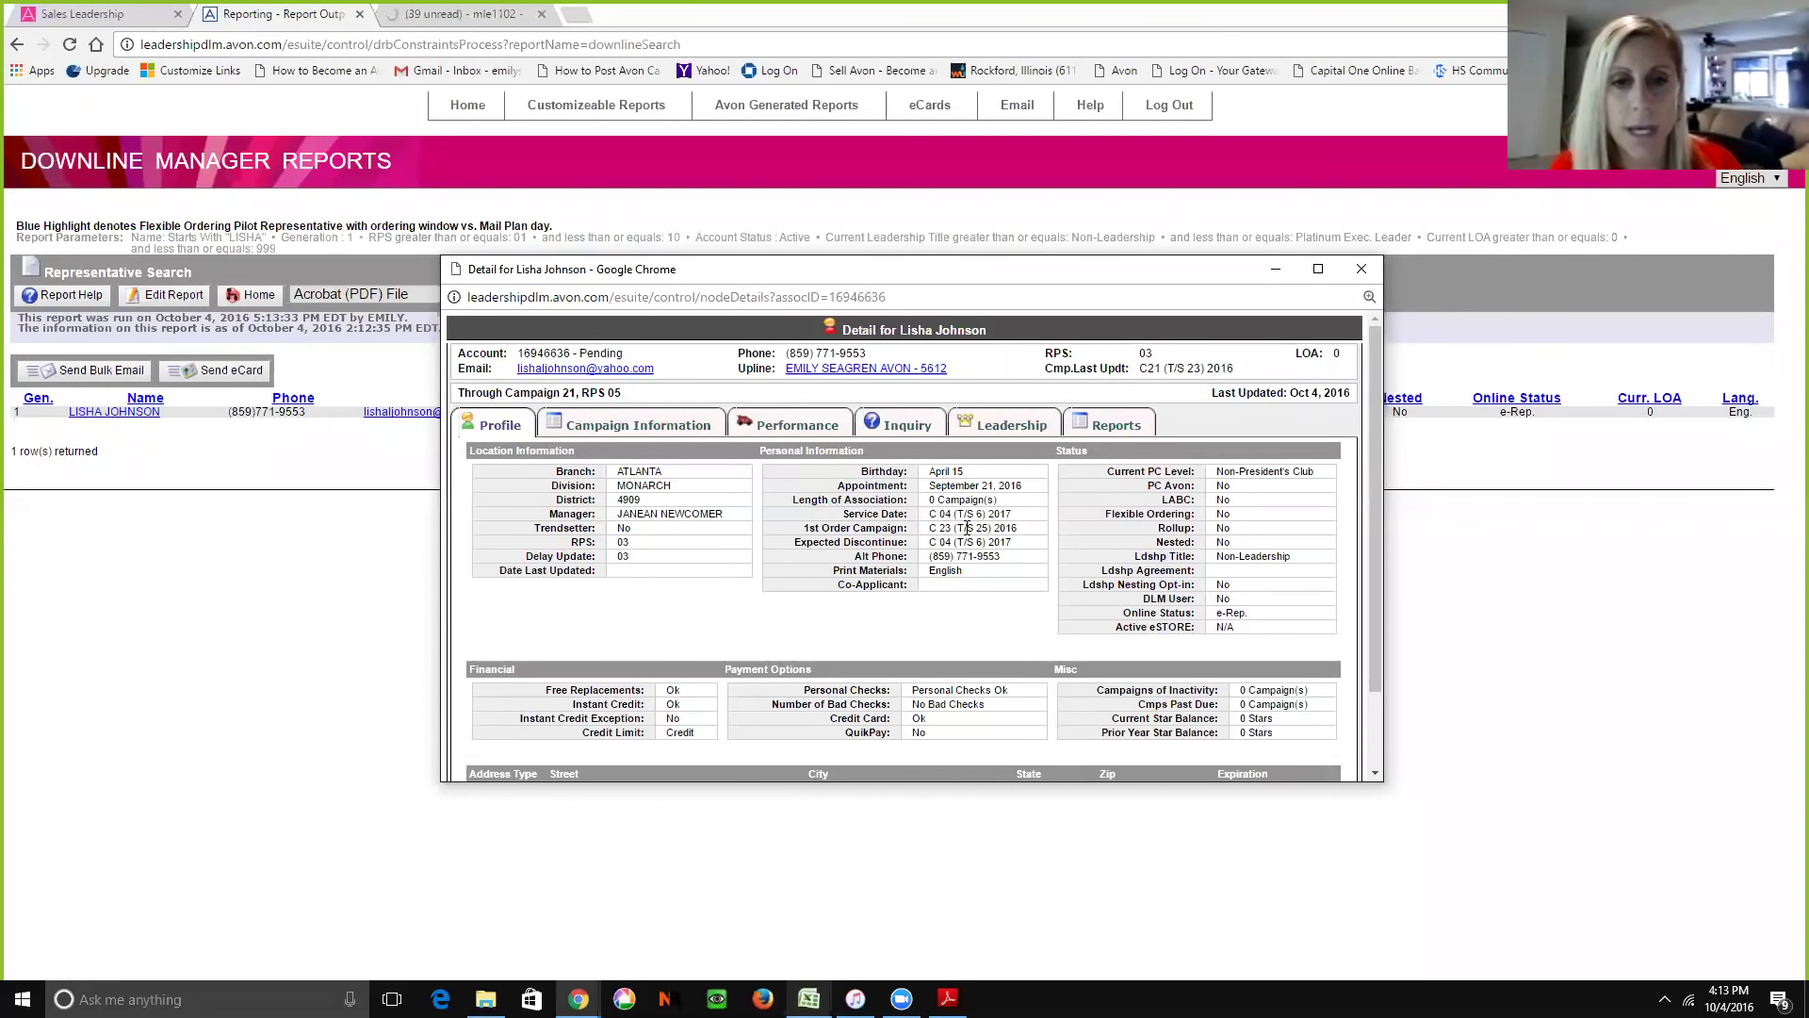
pyautogui.moveTo(930, 528); pyautogui.dragTo(1018, 527)
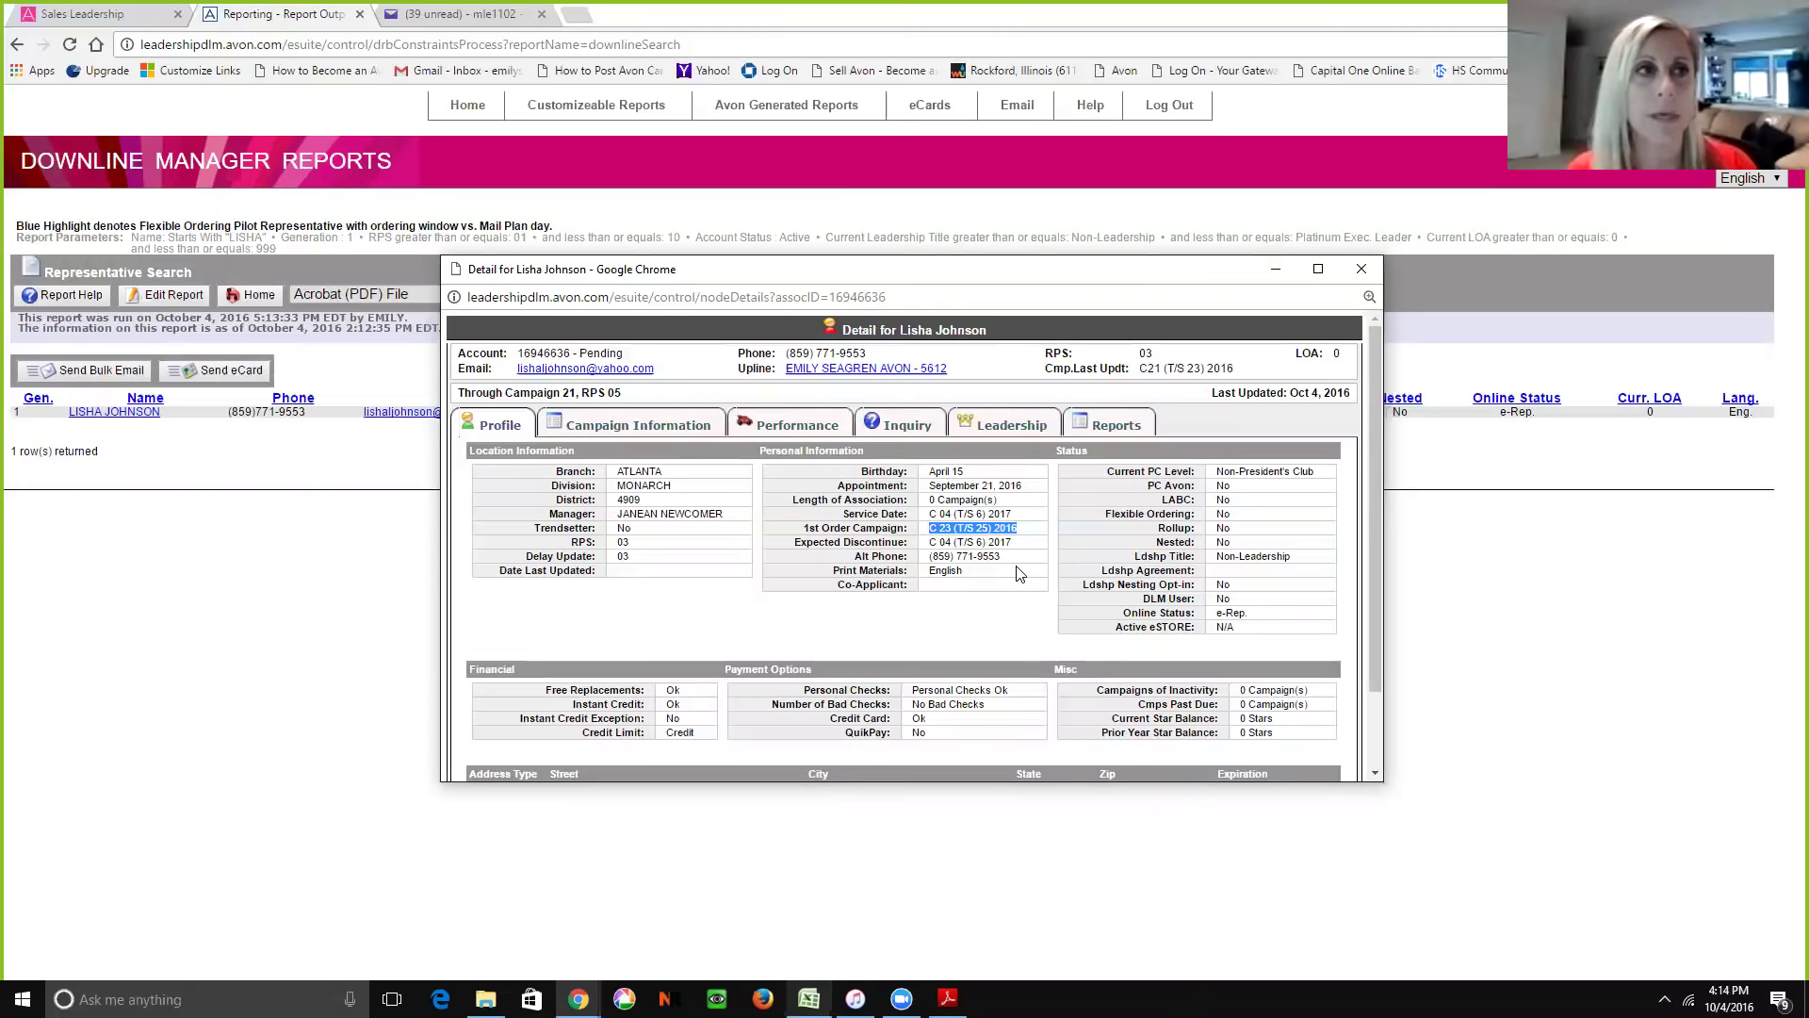
# Put the rep detail away and find the Avon Order welcome email in Yahoo Mail's Sent folder
pyautogui.click(461, 23)
pyautogui.click(460, 17)
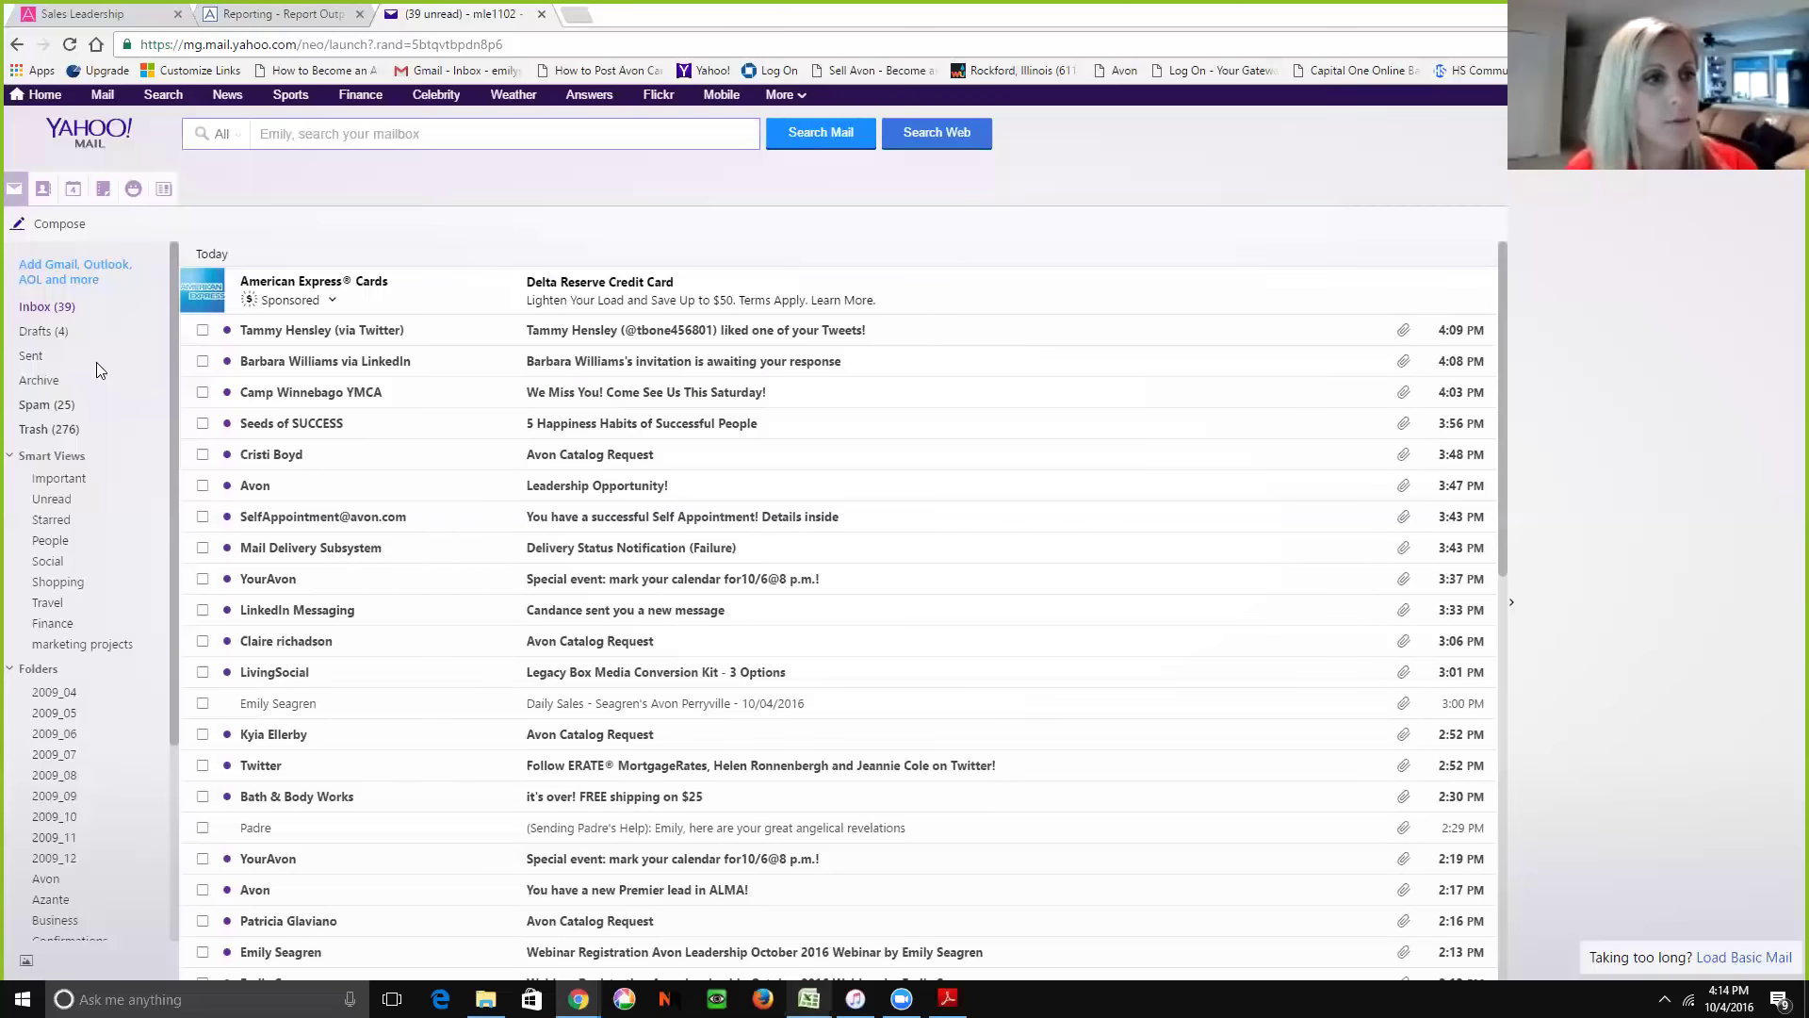
pyautogui.click(34, 358)
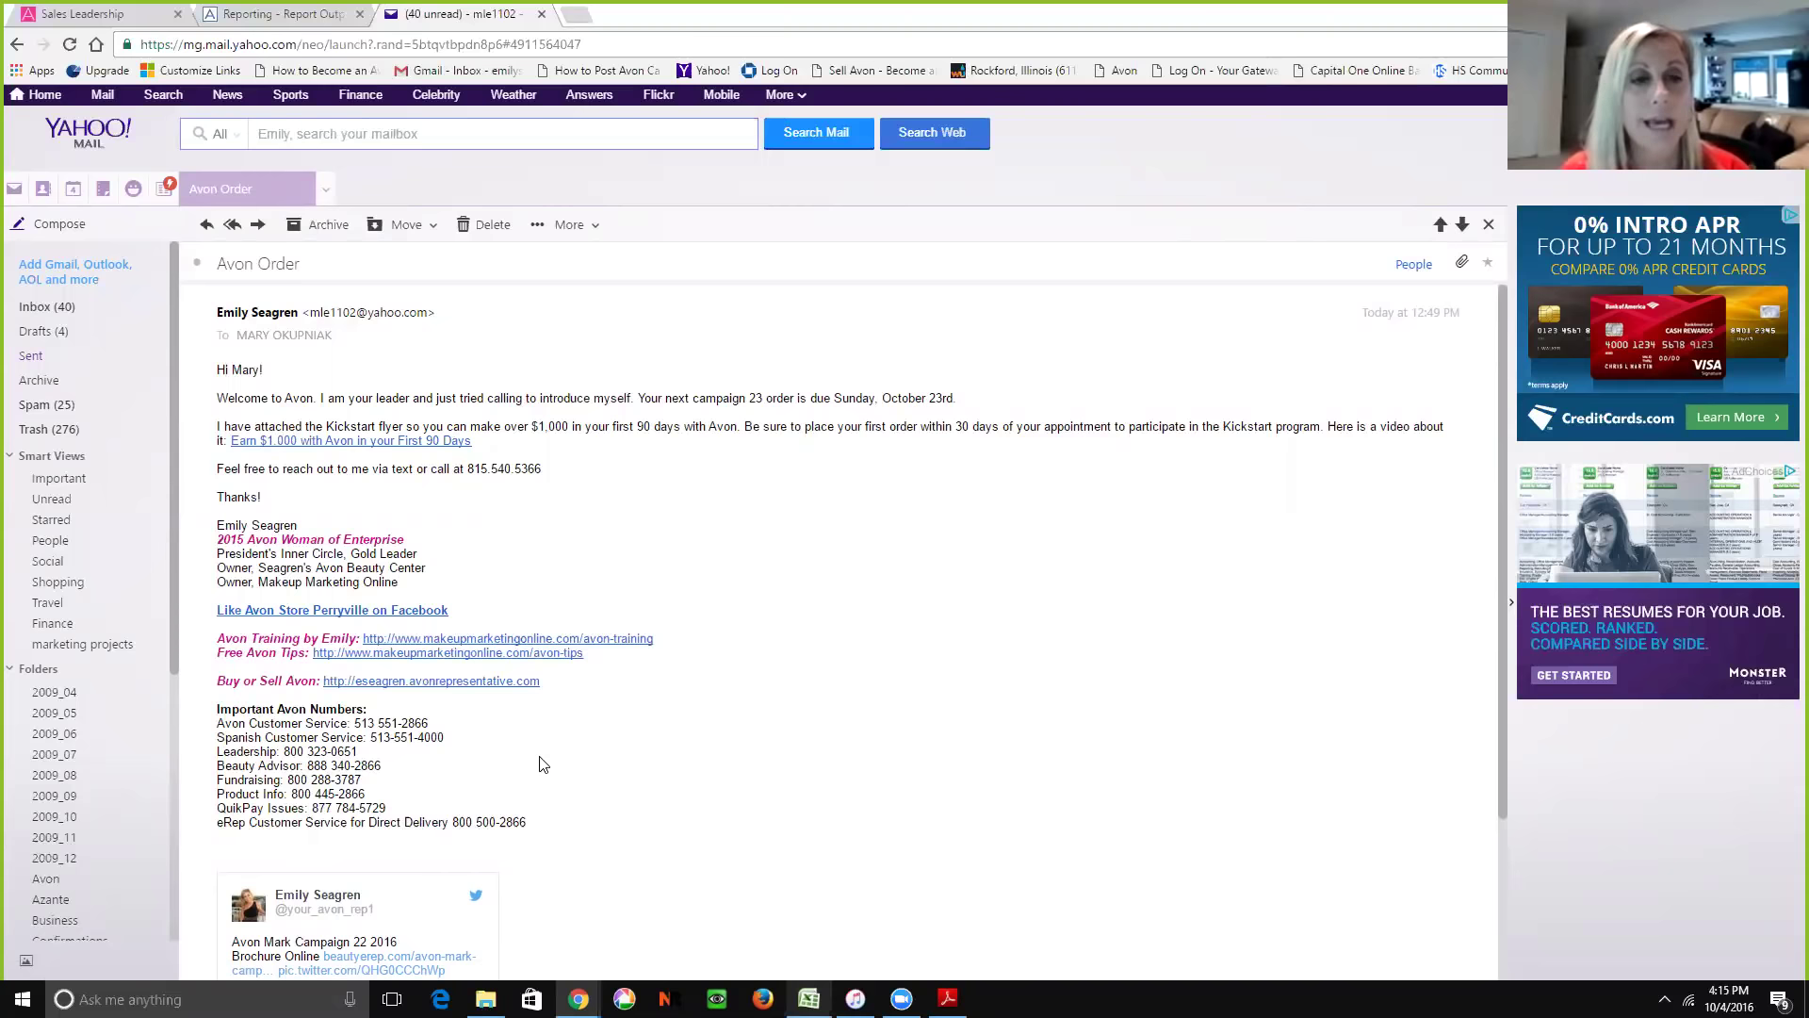
pyautogui.scroll(-1, 543, 764)
pyautogui.scroll(-3, 543, 765)
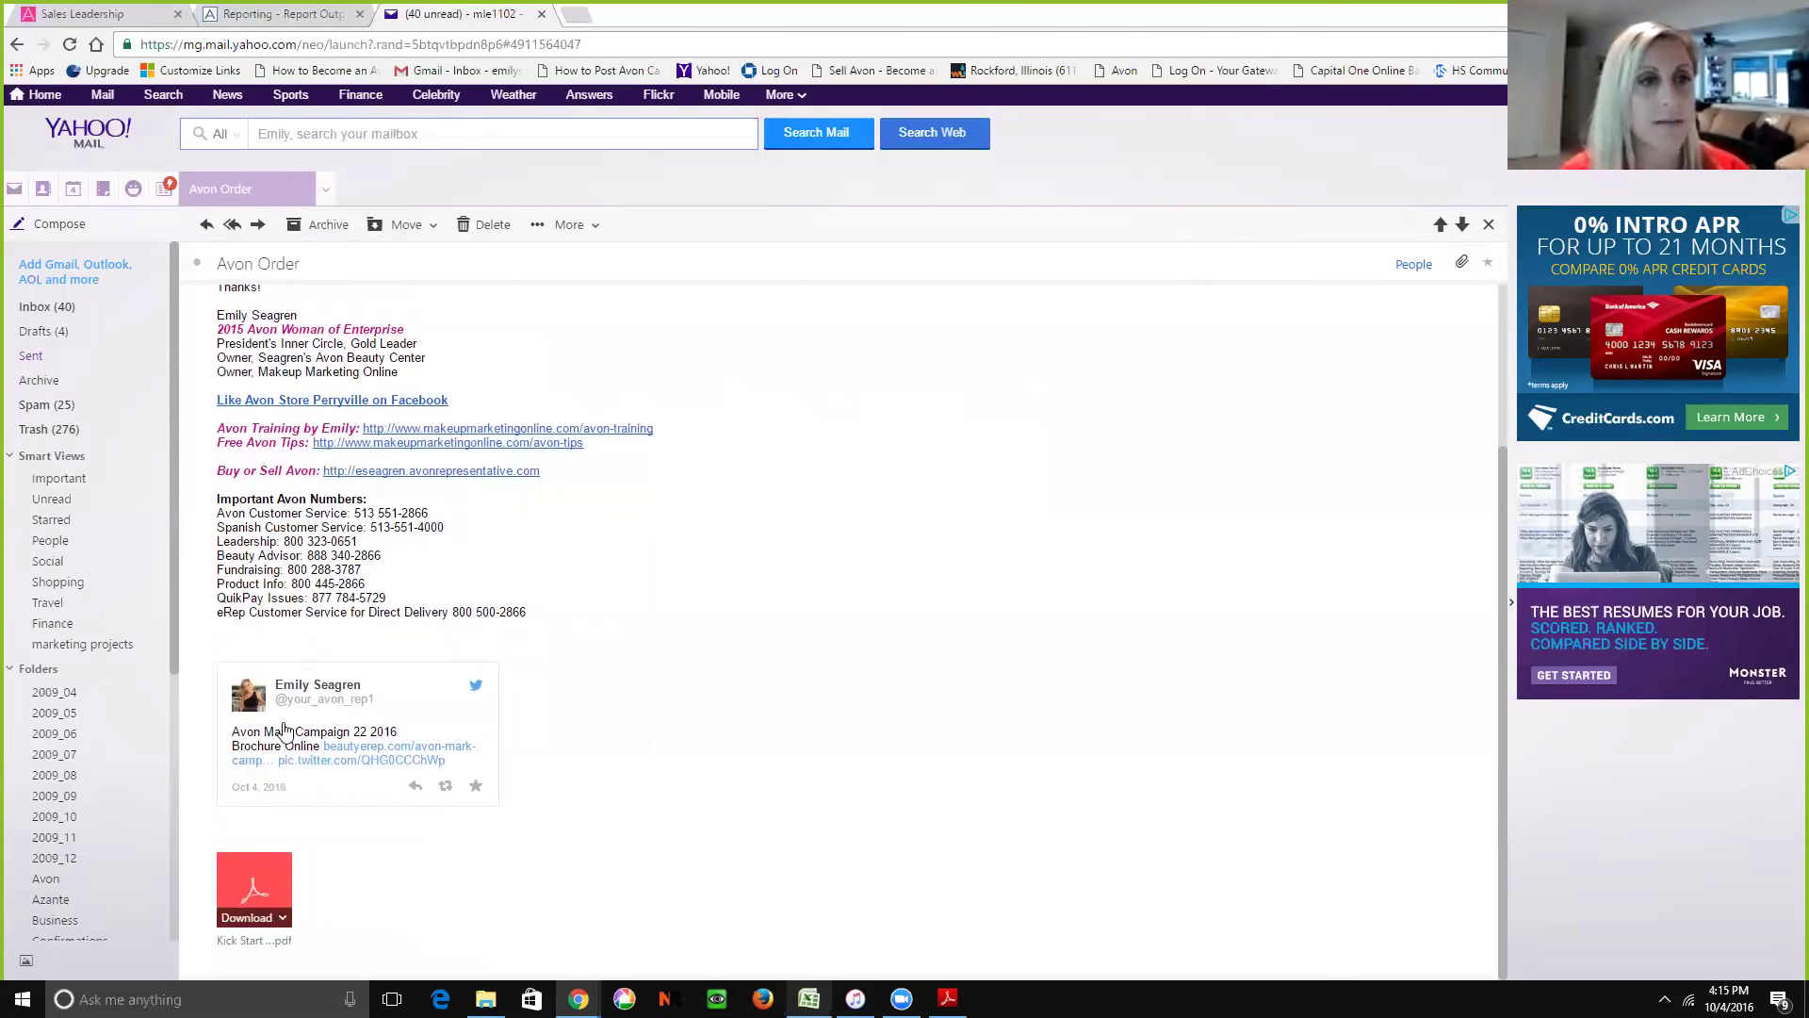
pyautogui.scroll(3, 275, 463)
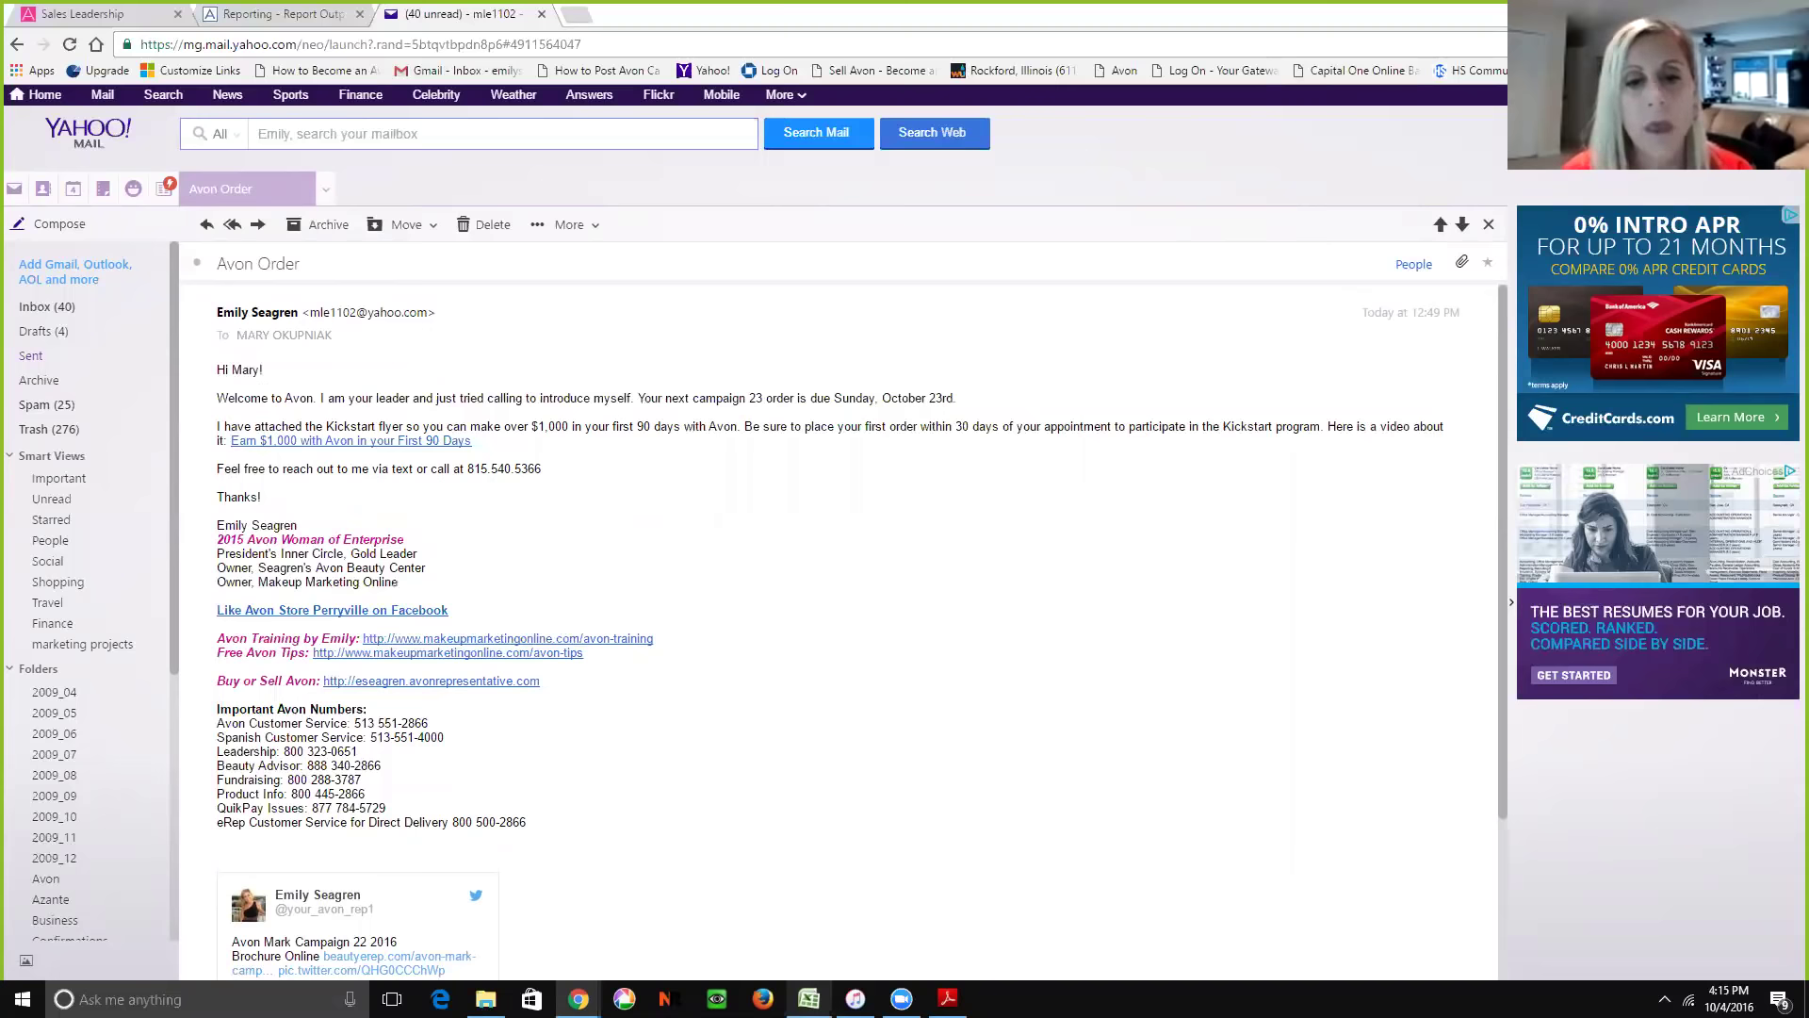
# Bring up the Book1 tracker and check the first rep's last name and $15 kit price
pyautogui.click(790, 984)
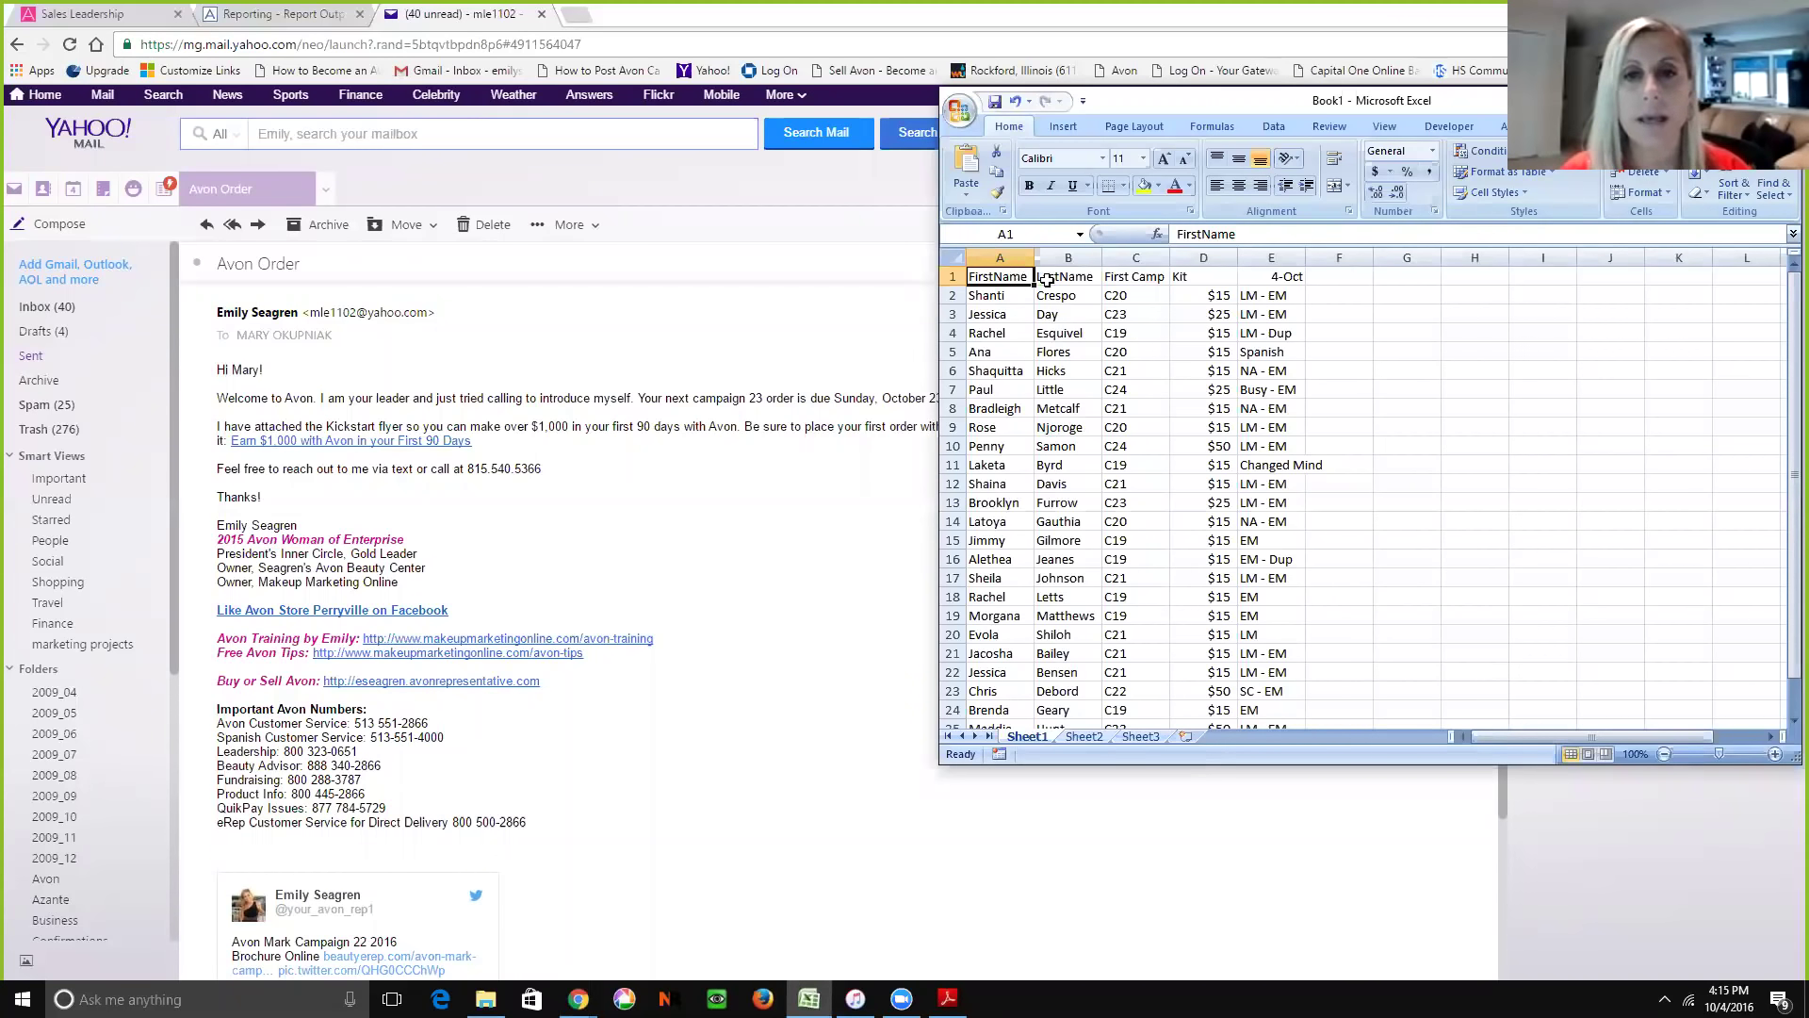
pyautogui.click(1063, 275)
pyautogui.click(1010, 294)
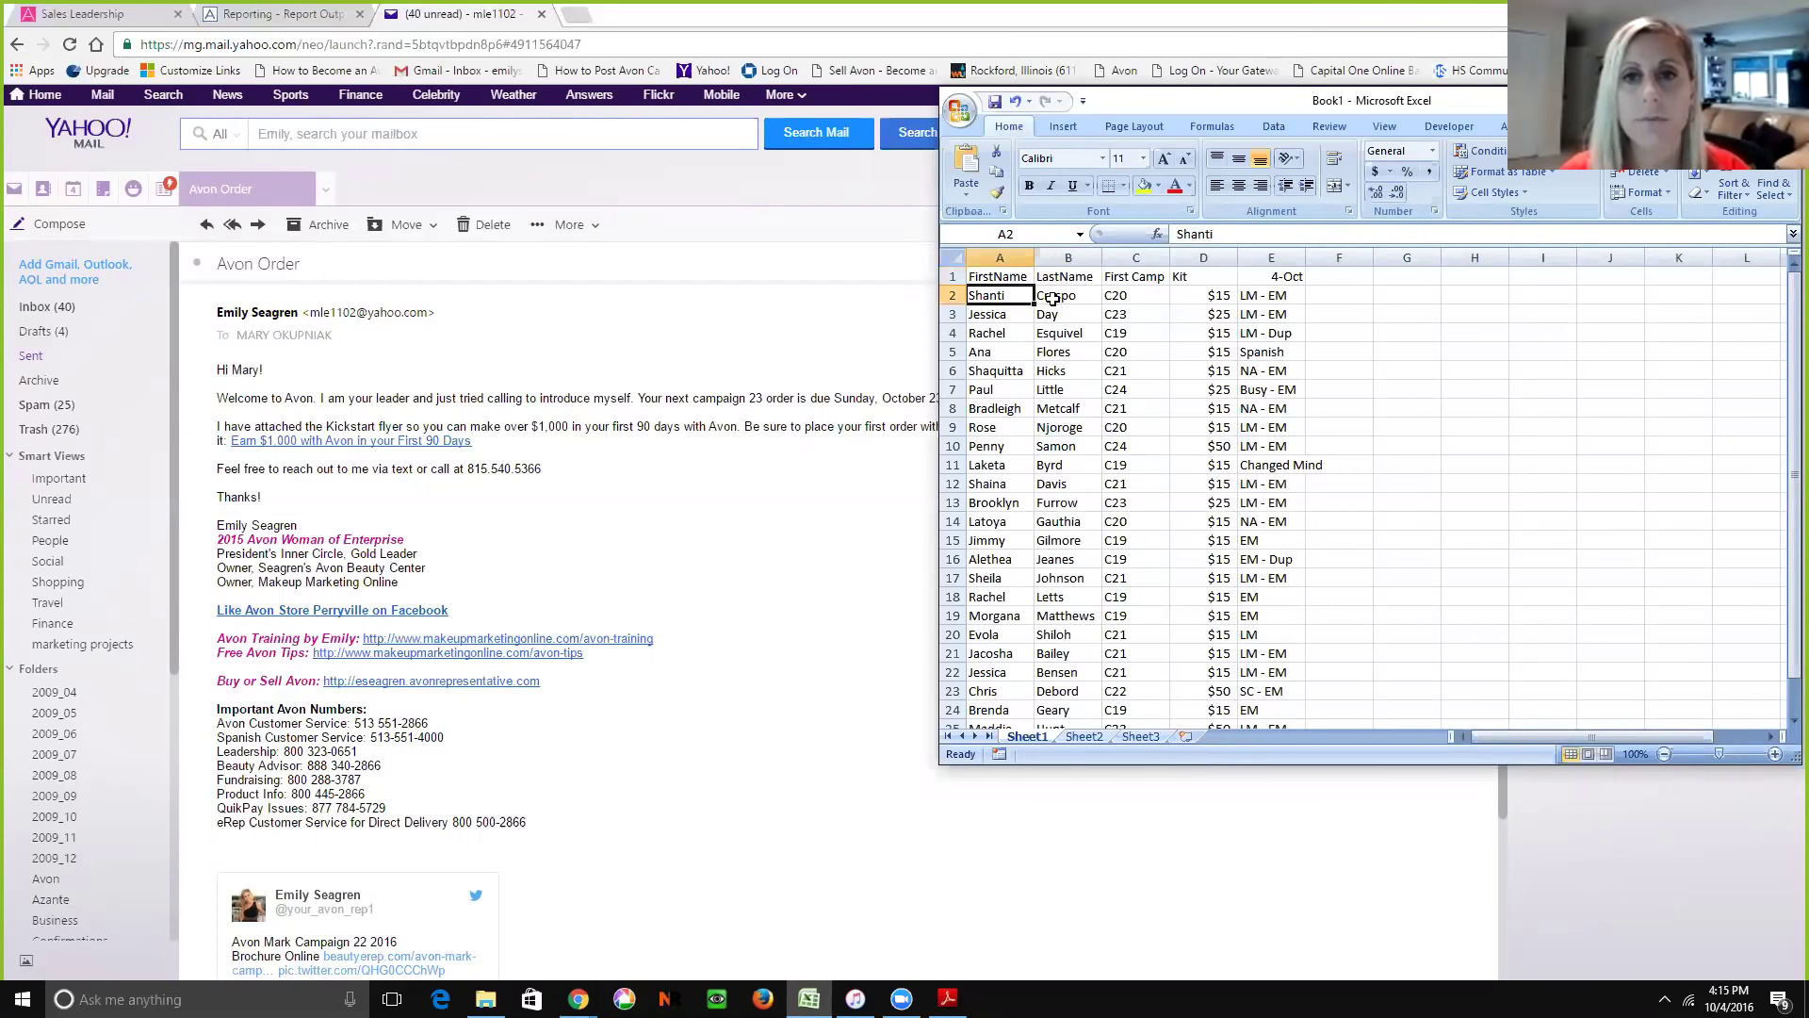
pyautogui.click(1068, 294)
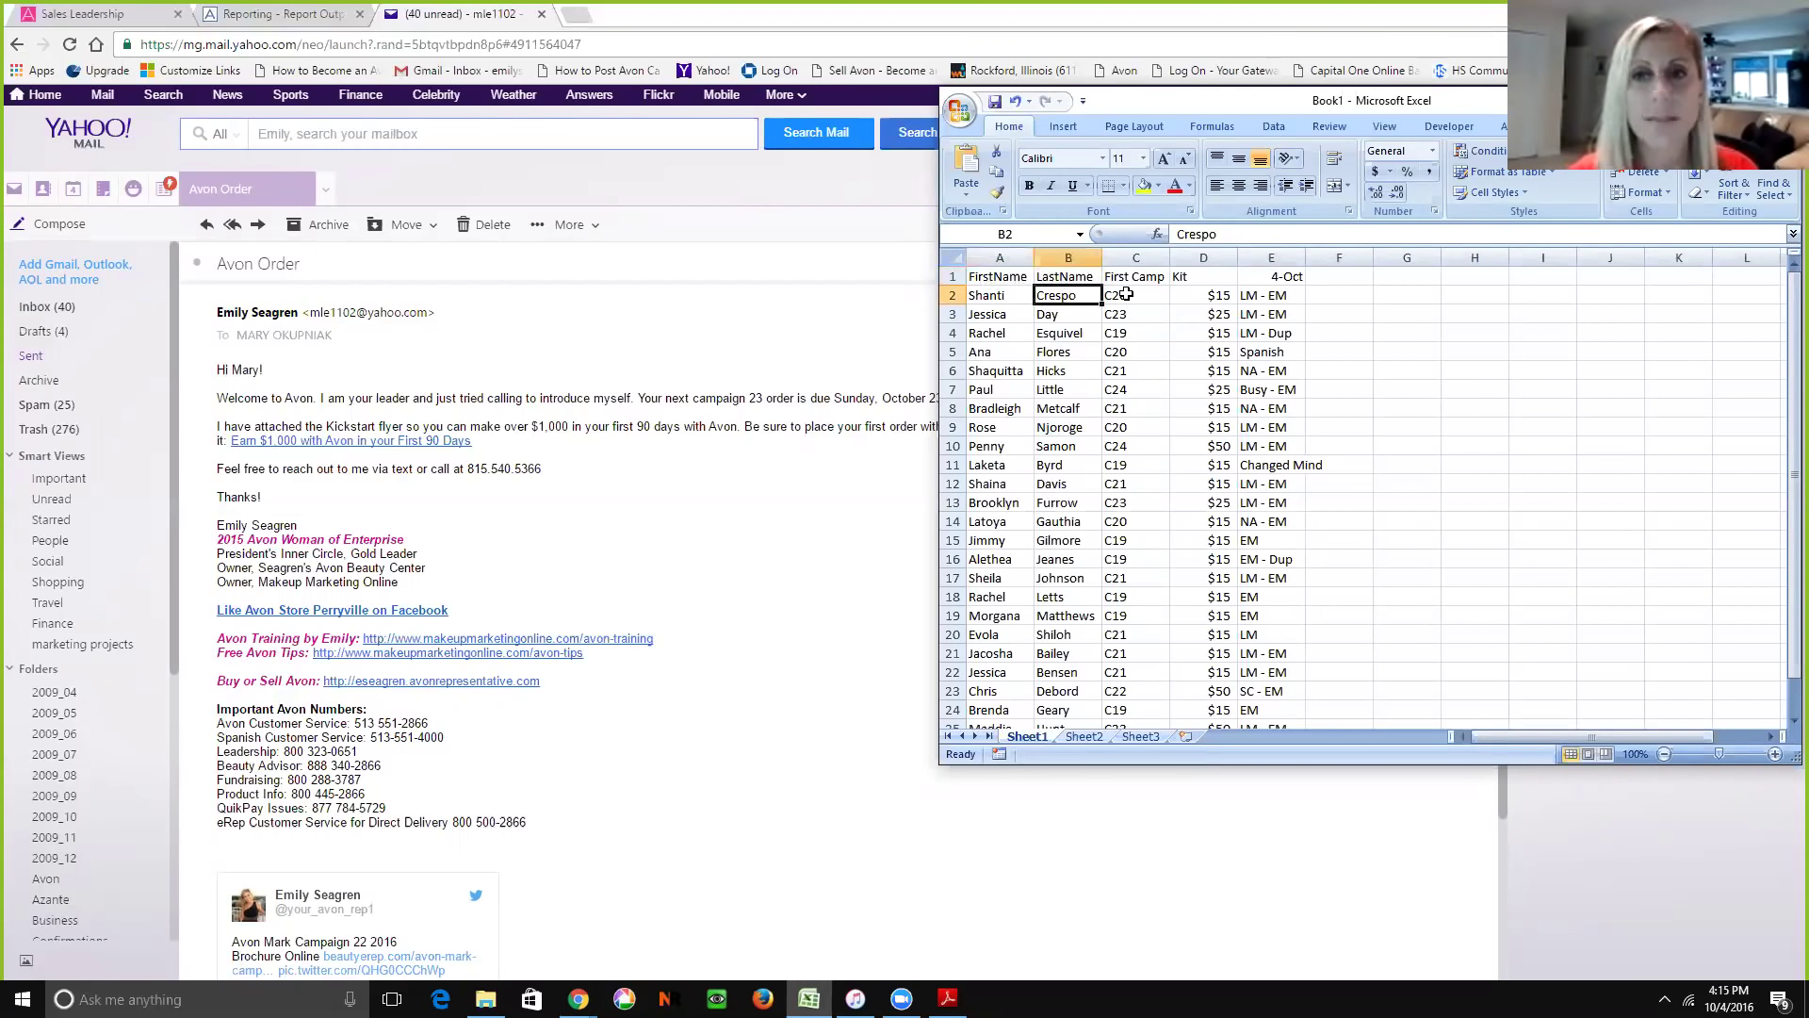
pyautogui.click(1126, 295)
pyautogui.click(1191, 297)
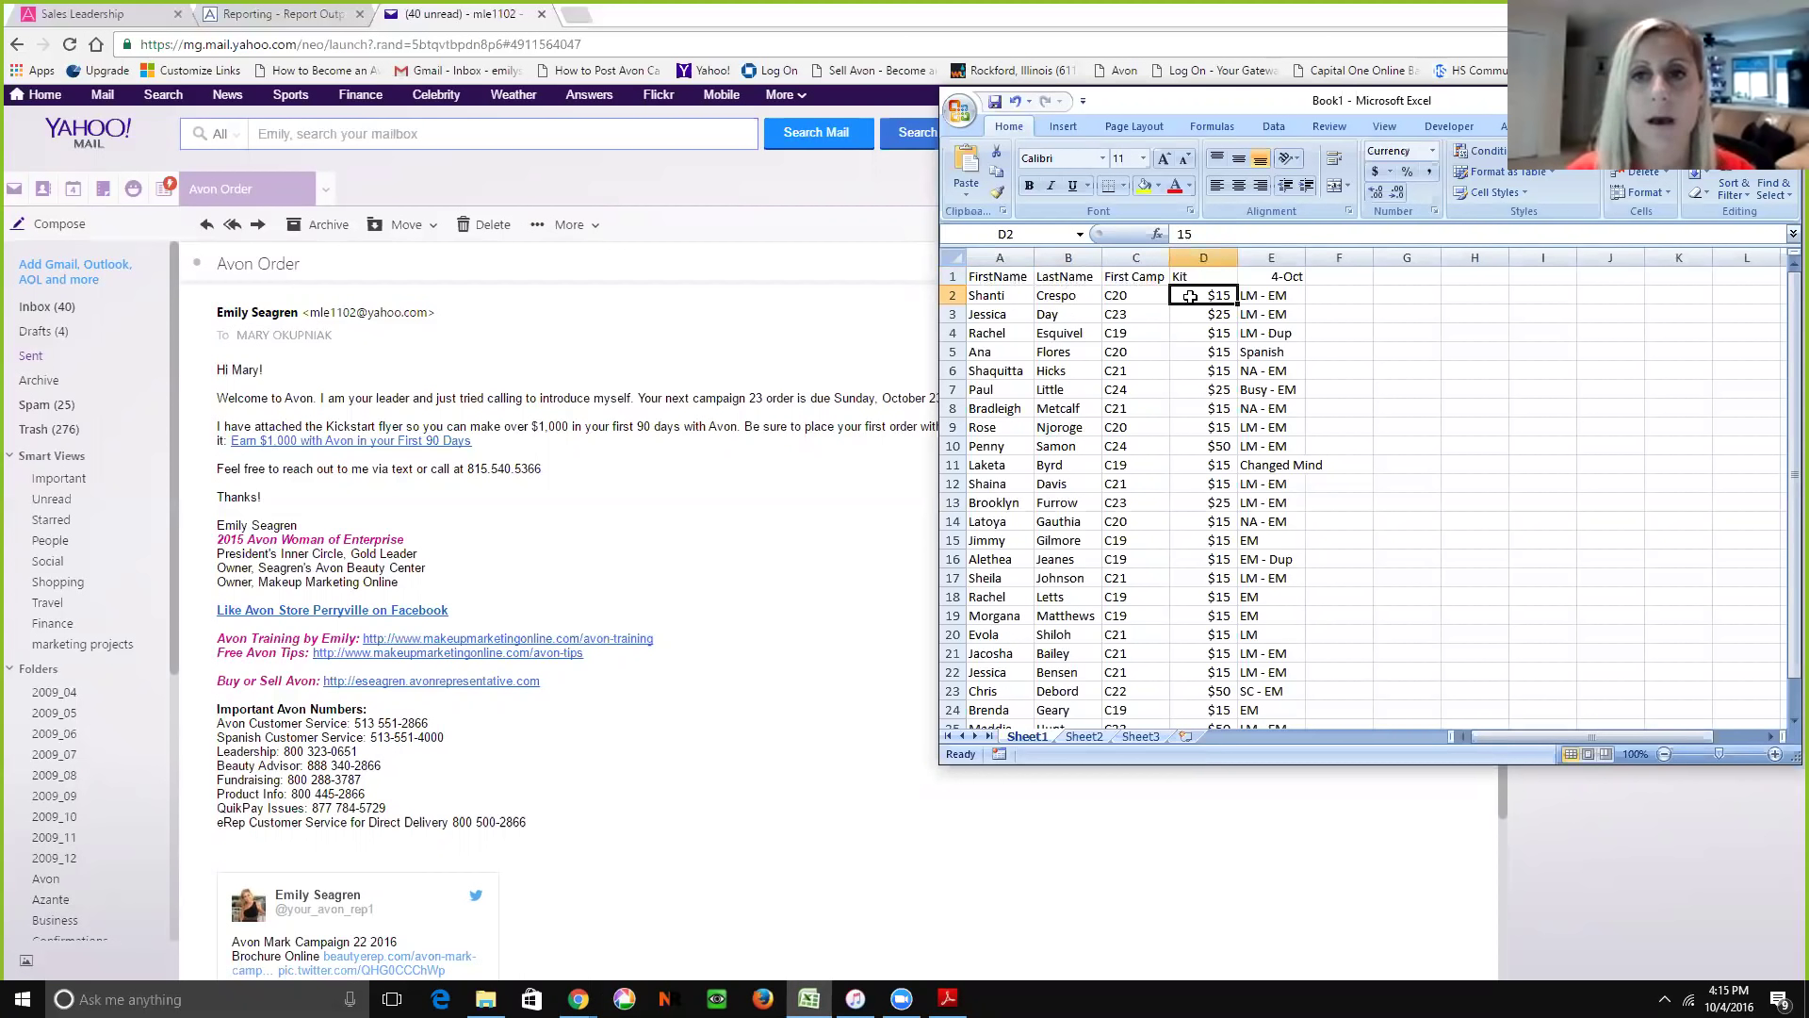
# Check the 4-Oct follow-up column and the first rep's LM - EM note
pyautogui.click(1269, 276)
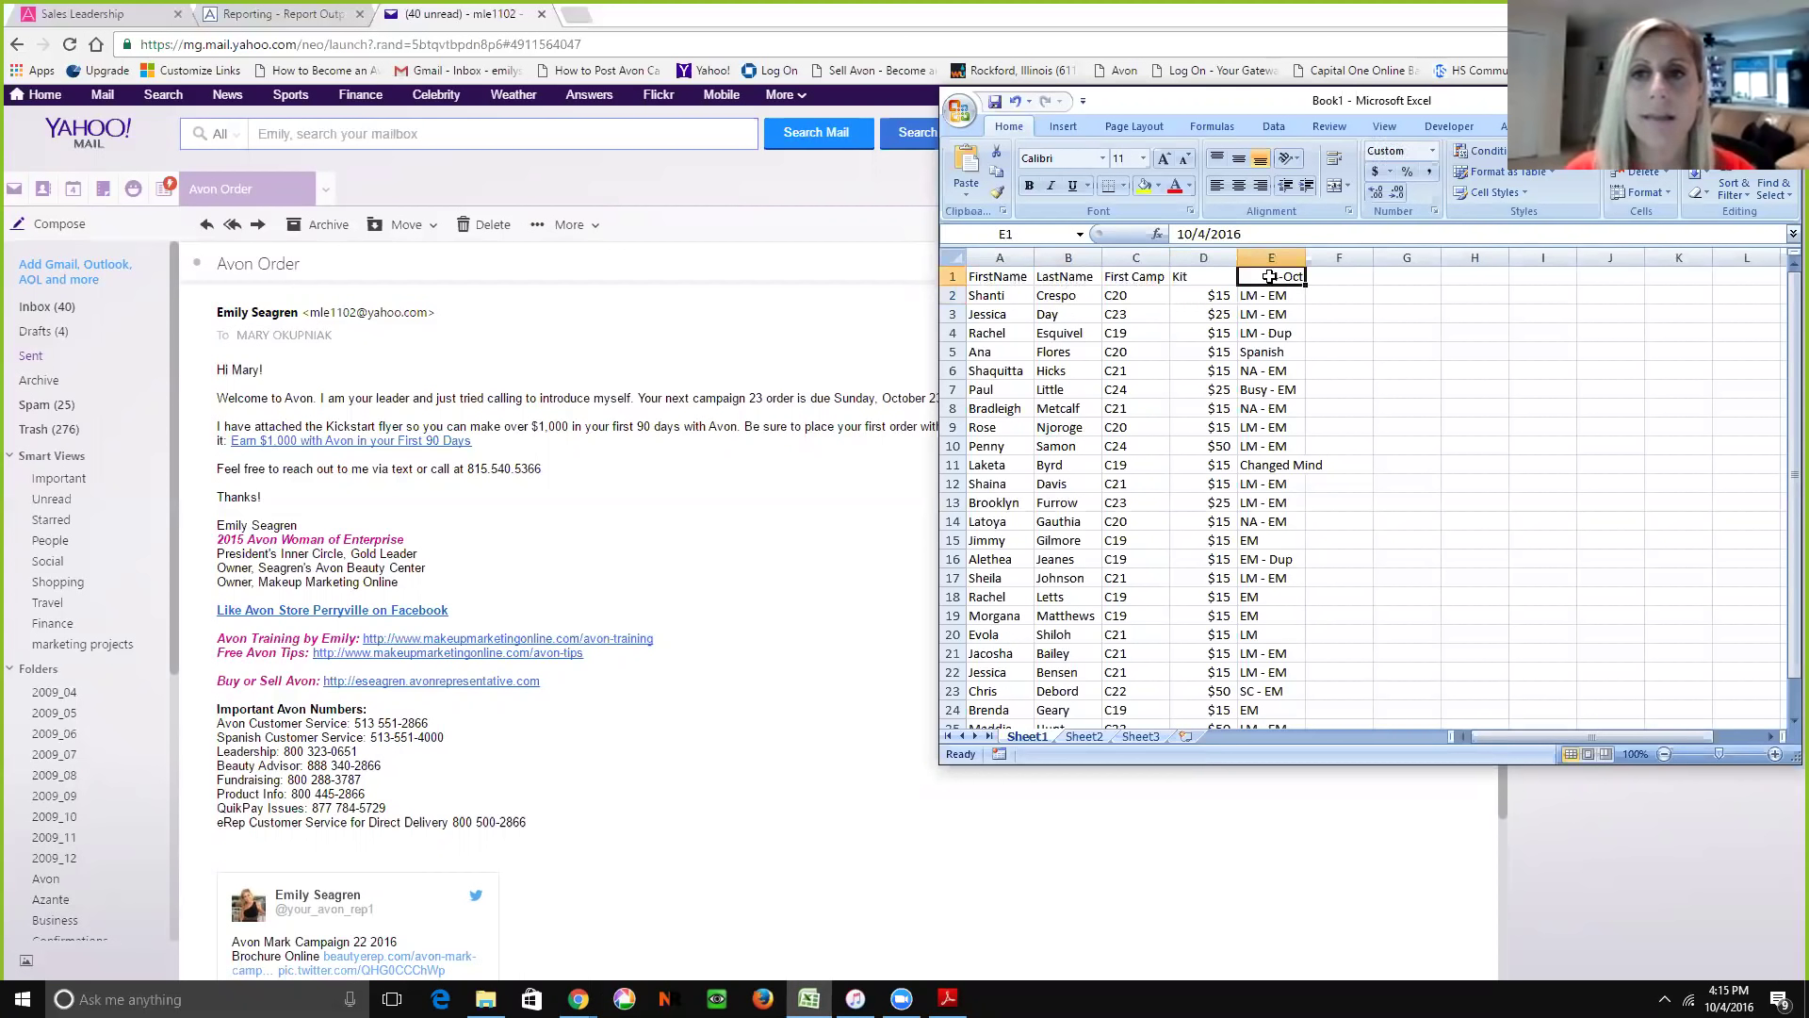
pyautogui.click(1269, 295)
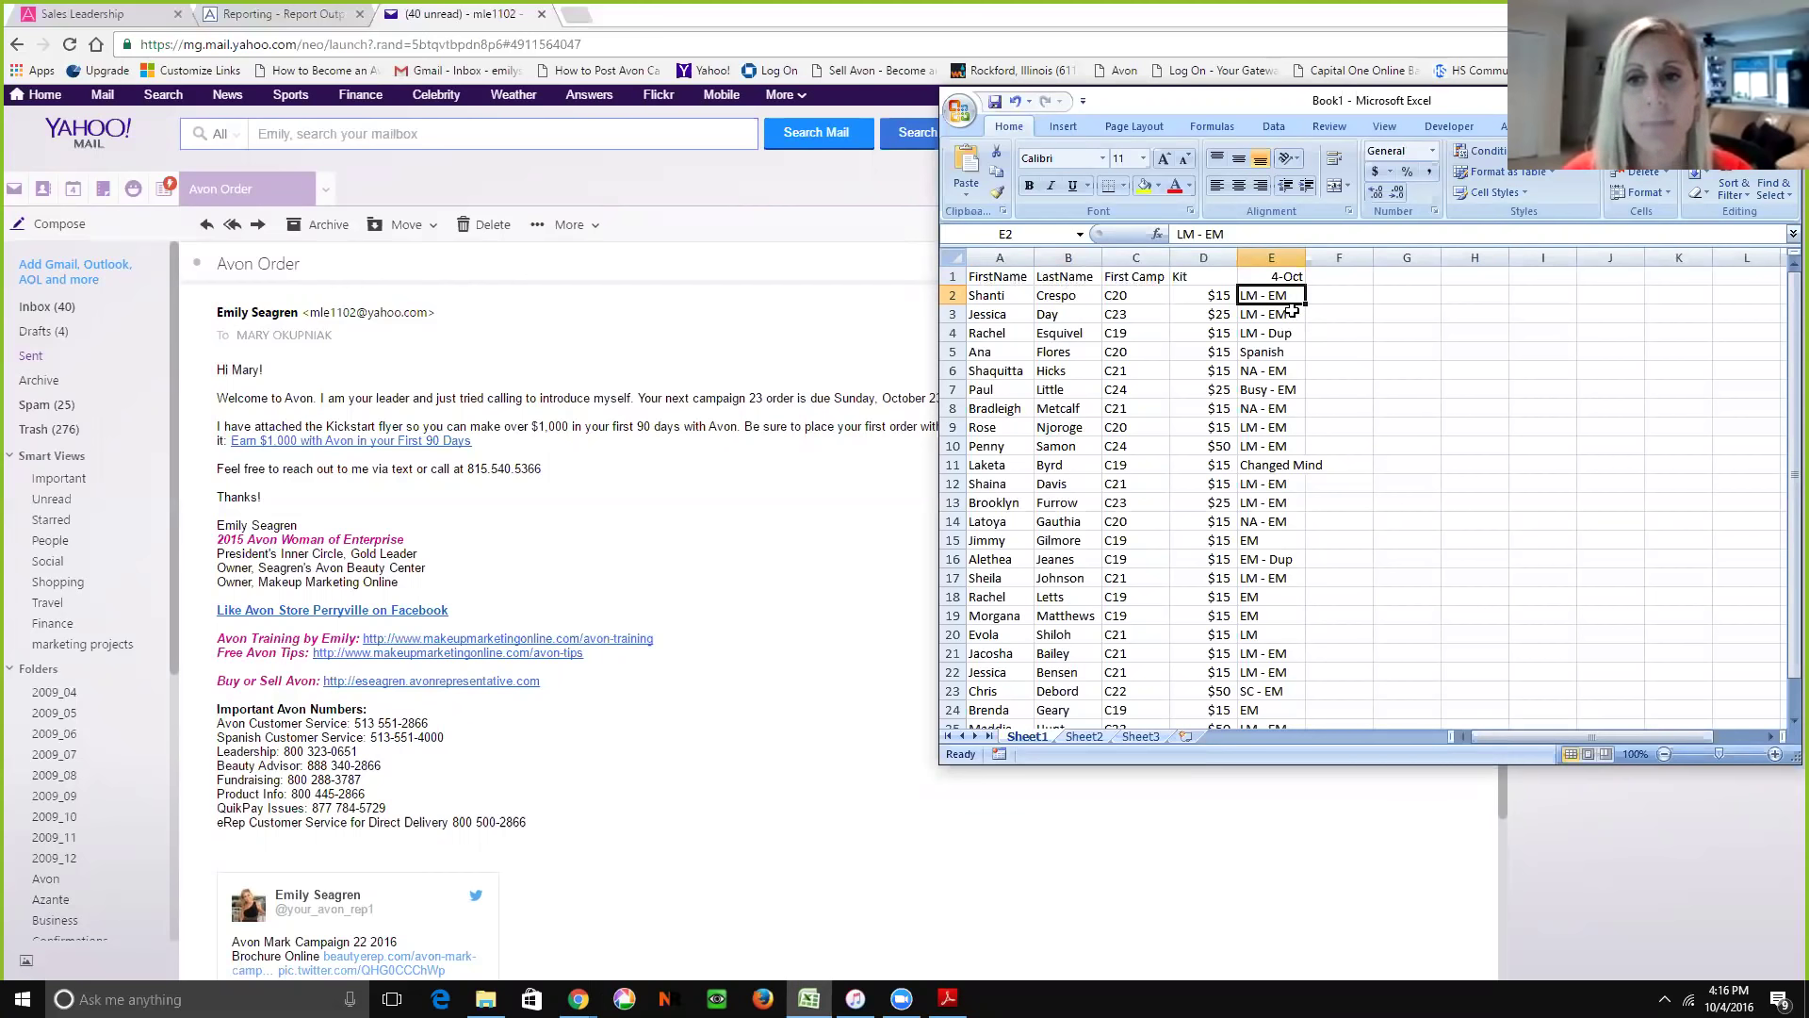
pyautogui.scroll(-2, 1292, 311)
pyautogui.scroll(2, 1291, 309)
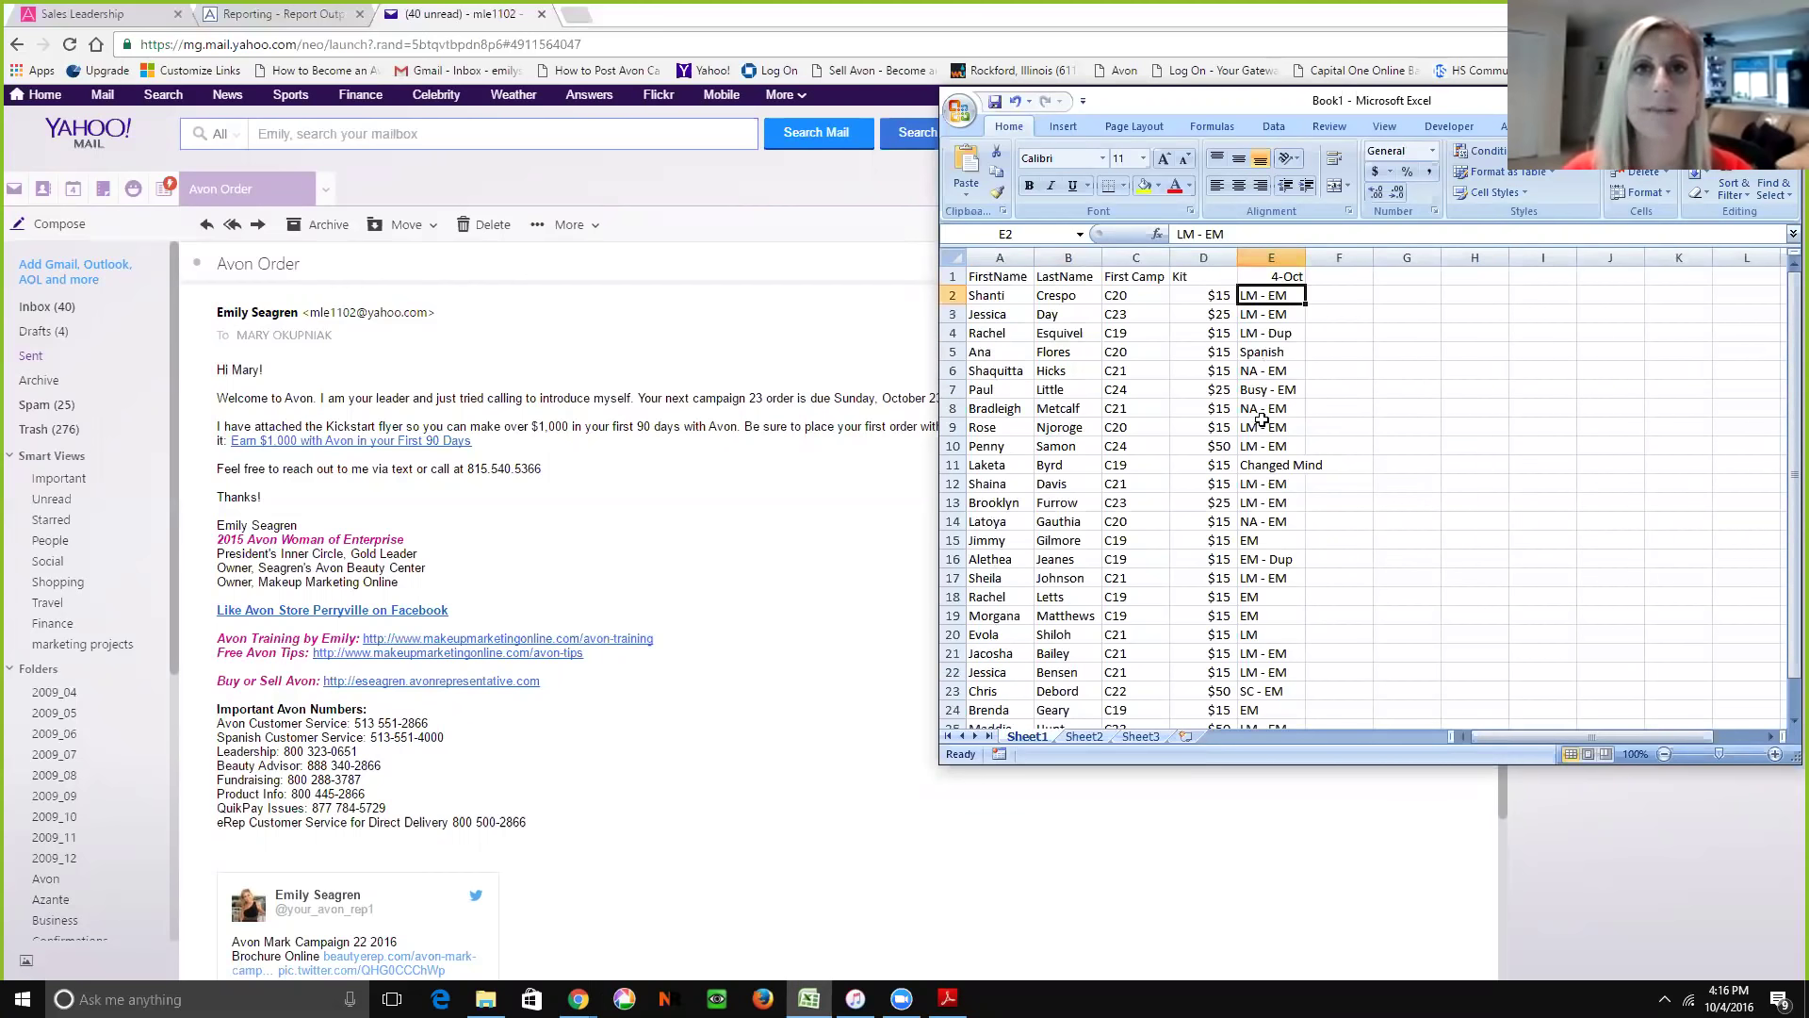